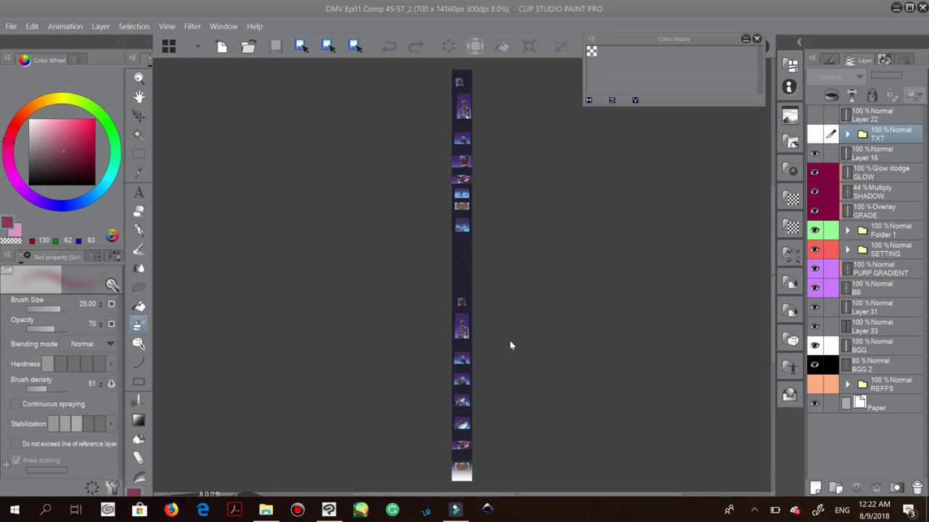
Start a new Custom canvas and set its height to 1180
click(10, 26)
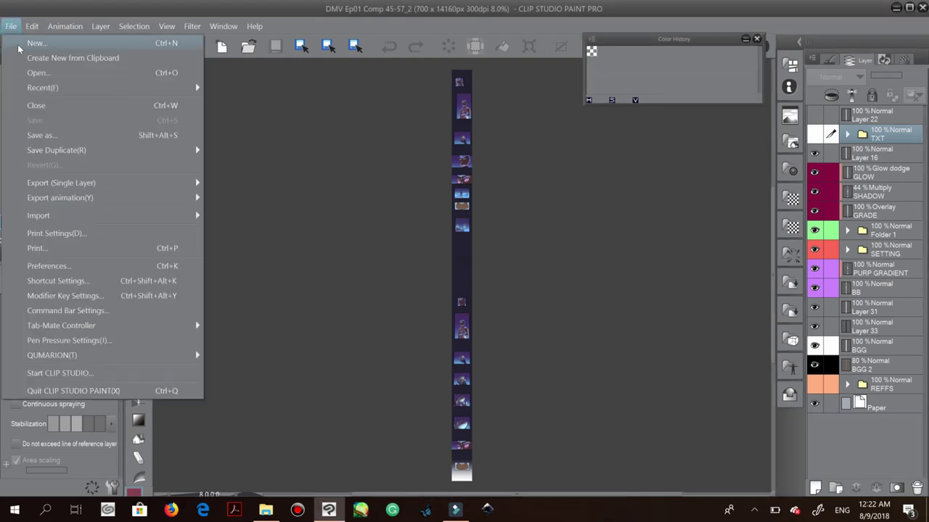
click(20, 45)
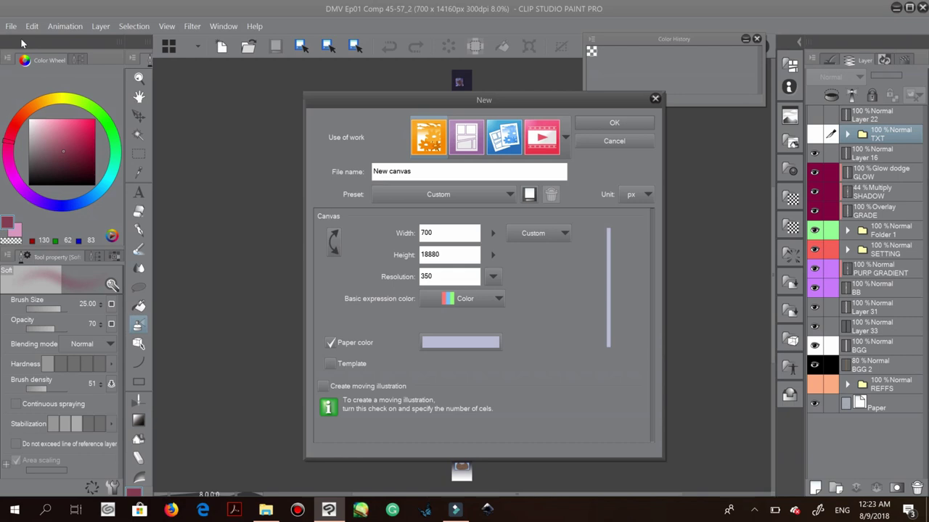
click(405, 194)
click(396, 196)
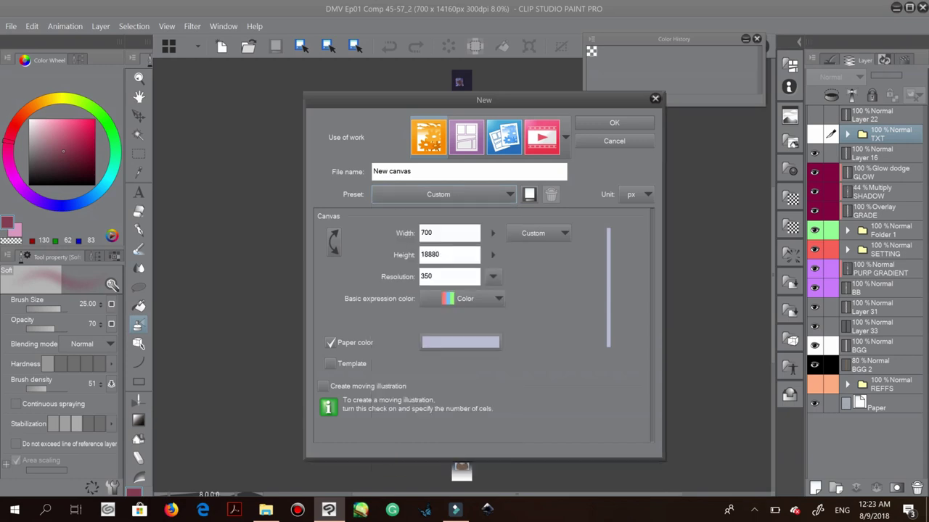
drag(448, 255, 402, 246)
text(1)
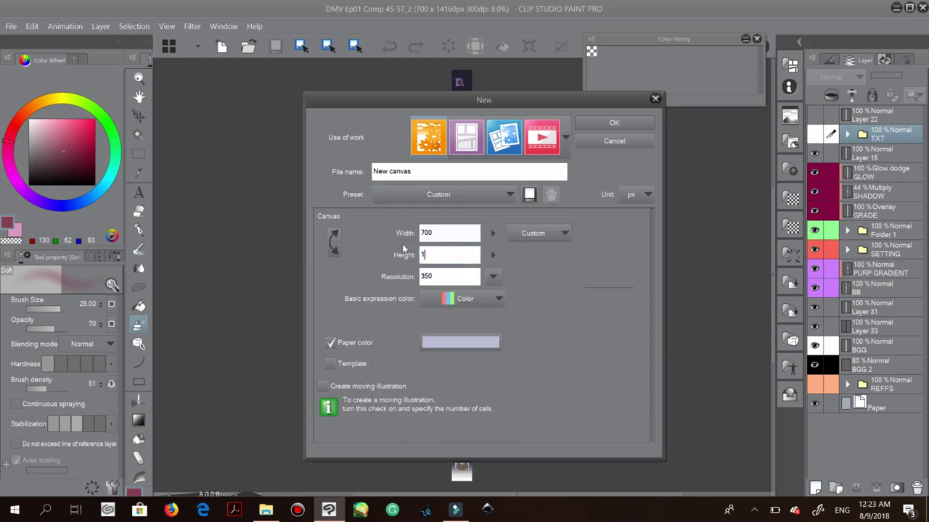
text(180)
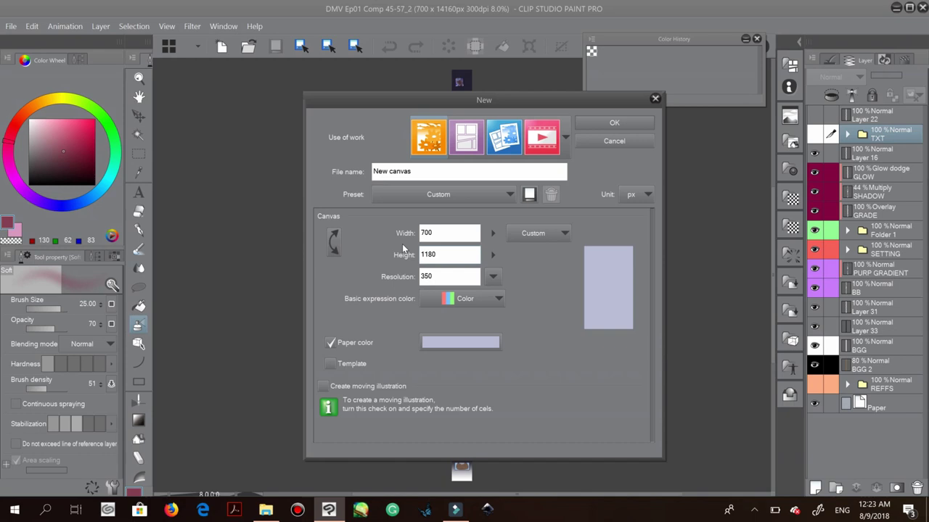
Try saving the settings as preset 'Feature wT', cancel, and close the New dialog uncreated
click(530, 196)
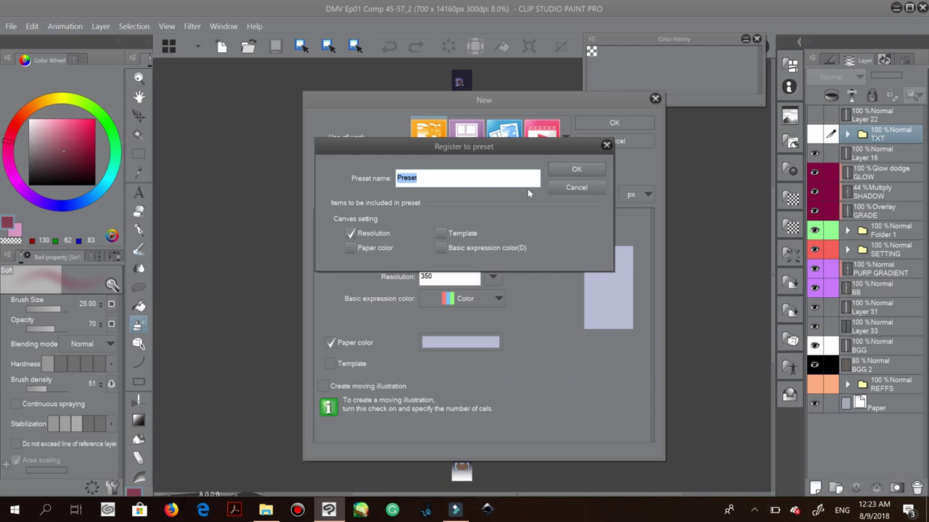
text(Feature wT)
click(606, 145)
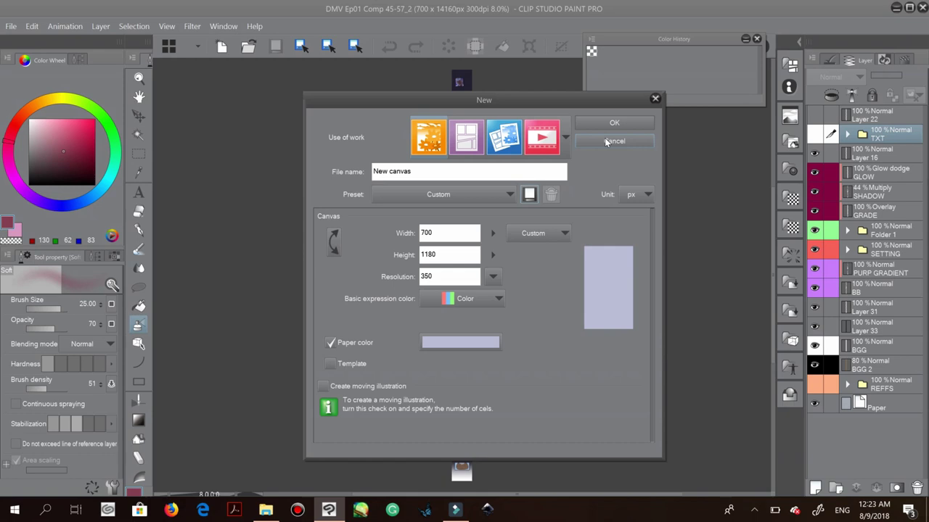
click(656, 101)
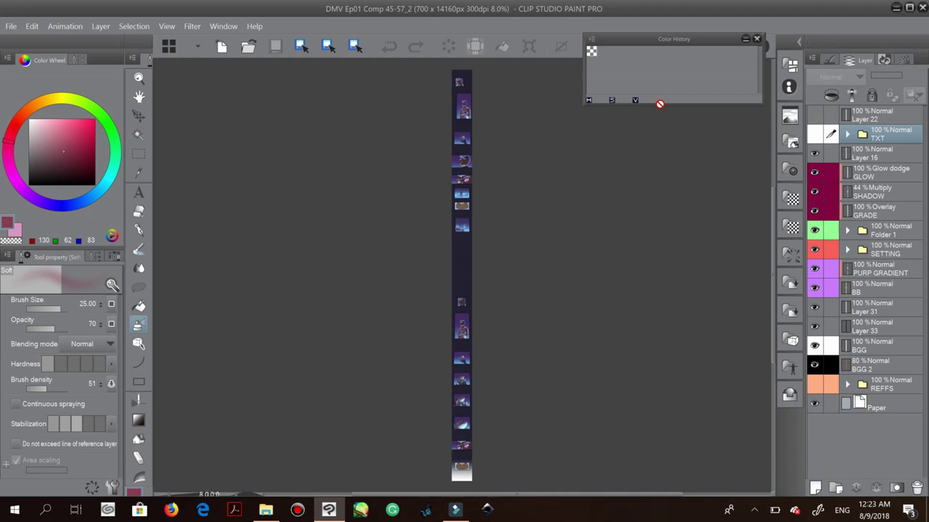
scroll(376, 201, up, 1)
key(space)
drag(375, 182, 302, 176)
drag(320, 284, 312, 138)
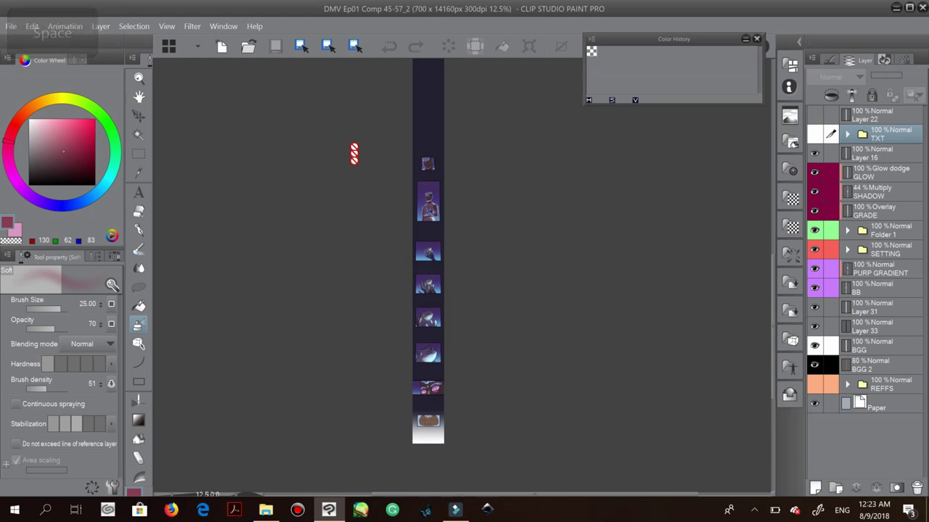
key(space)
drag(358, 193, 373, 315)
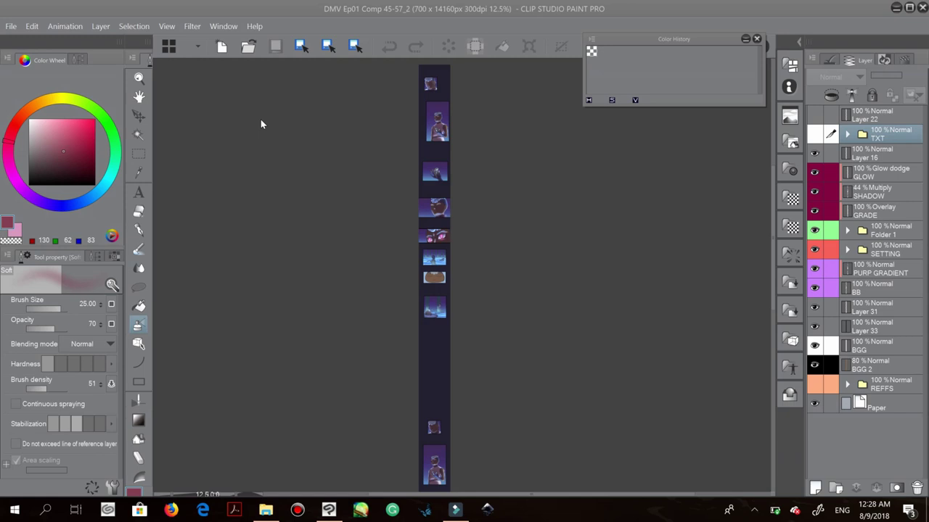
key(space)
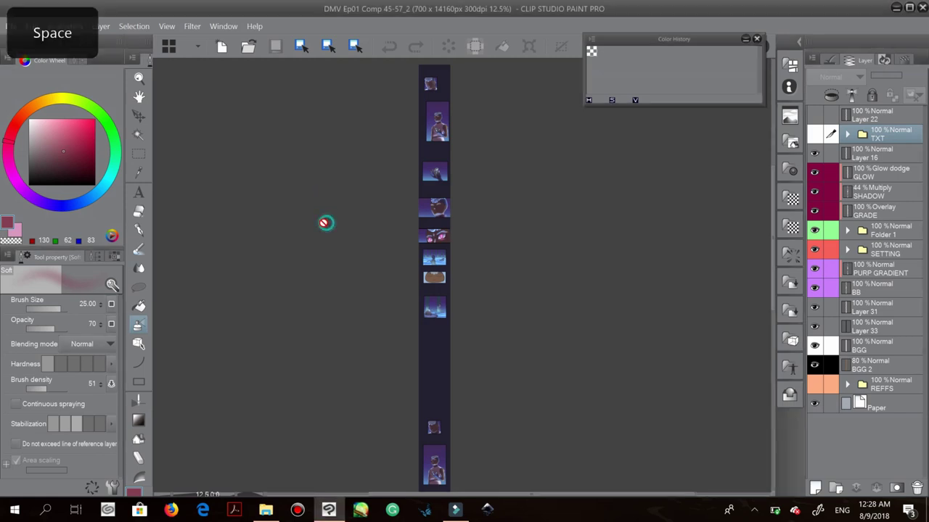
drag(319, 325, 307, 154)
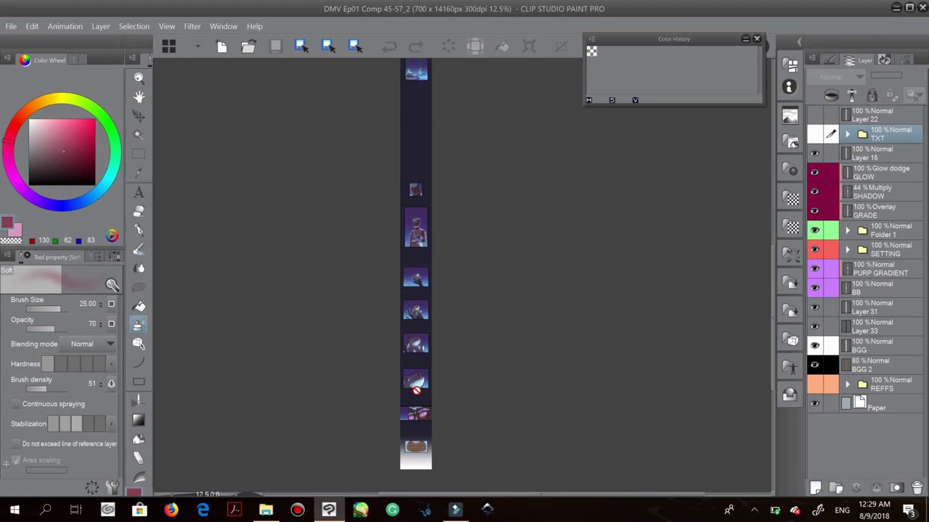
key(space)
drag(355, 174, 362, 250)
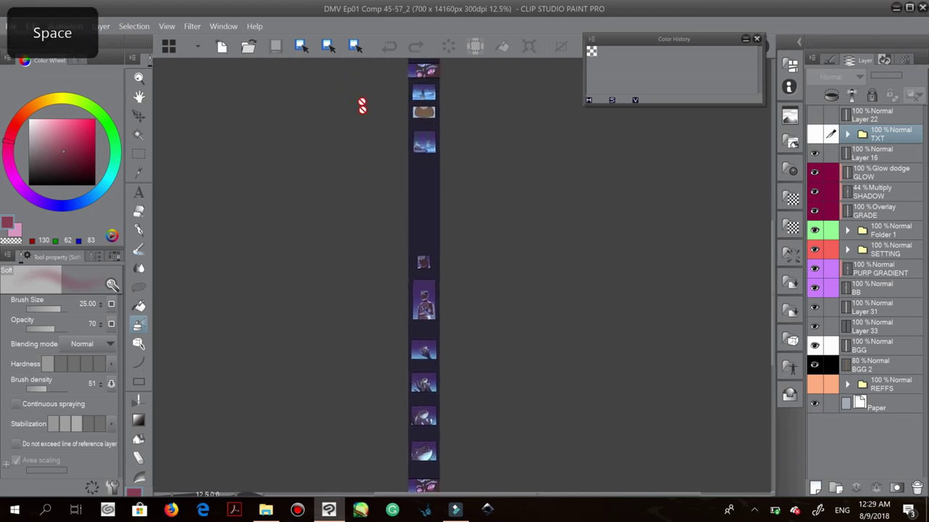
drag(363, 128, 377, 290)
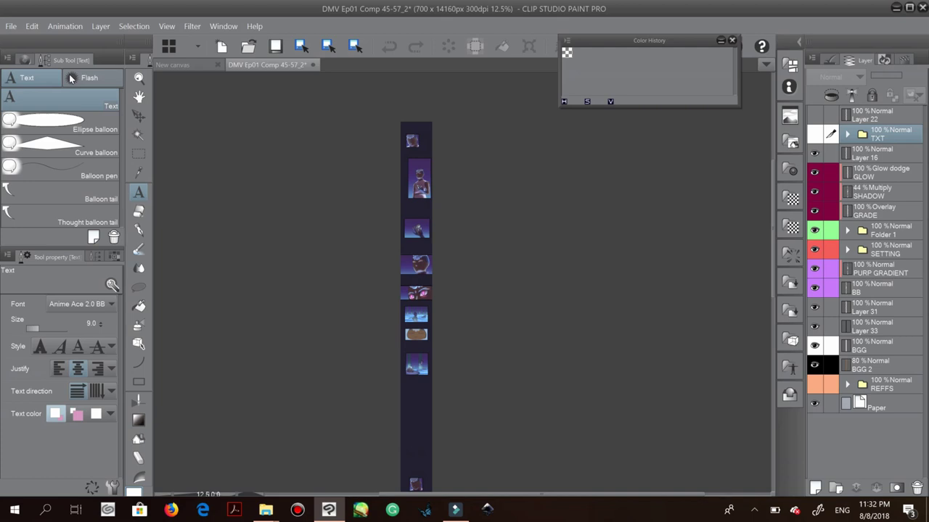
Zoom and pan around the comic strip to bring its top panels into view
scroll(312, 290, down, 1)
key(space)
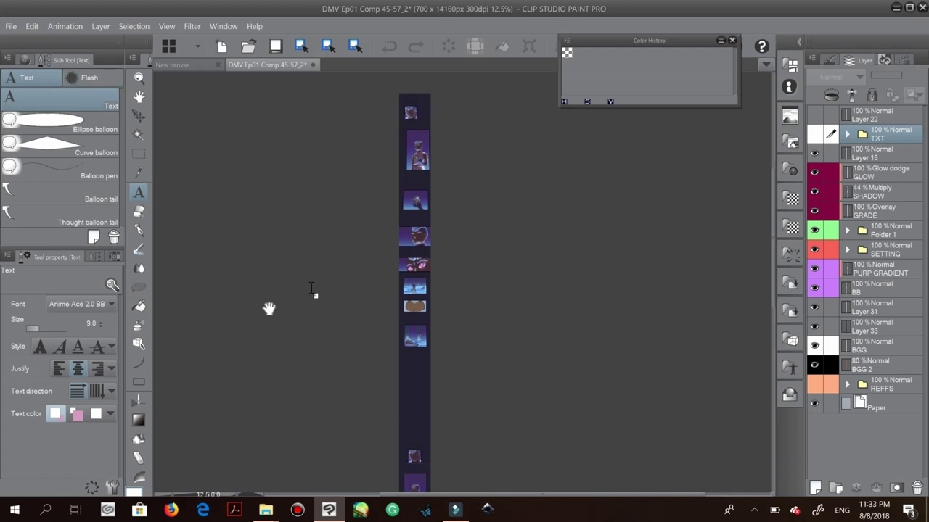
drag(275, 305, 284, 319)
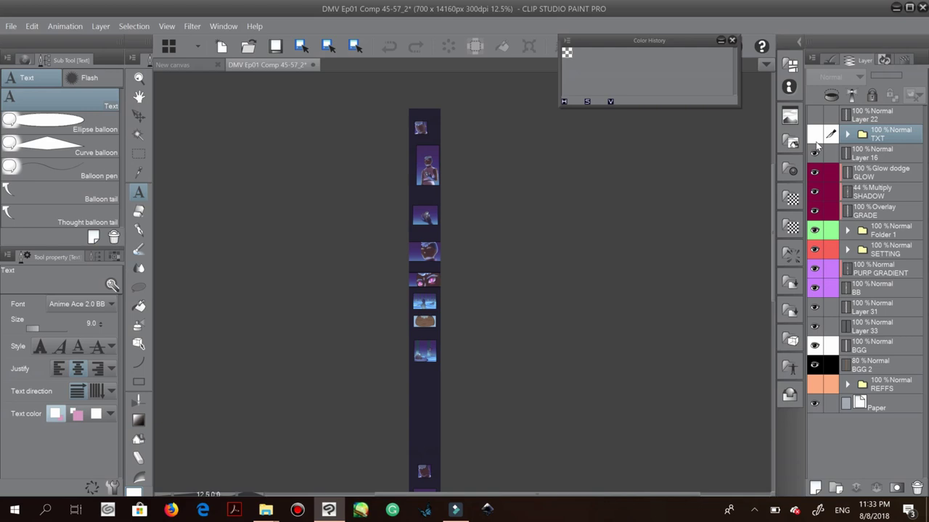
key(ctrl+minus)
drag(336, 314, 313, 294)
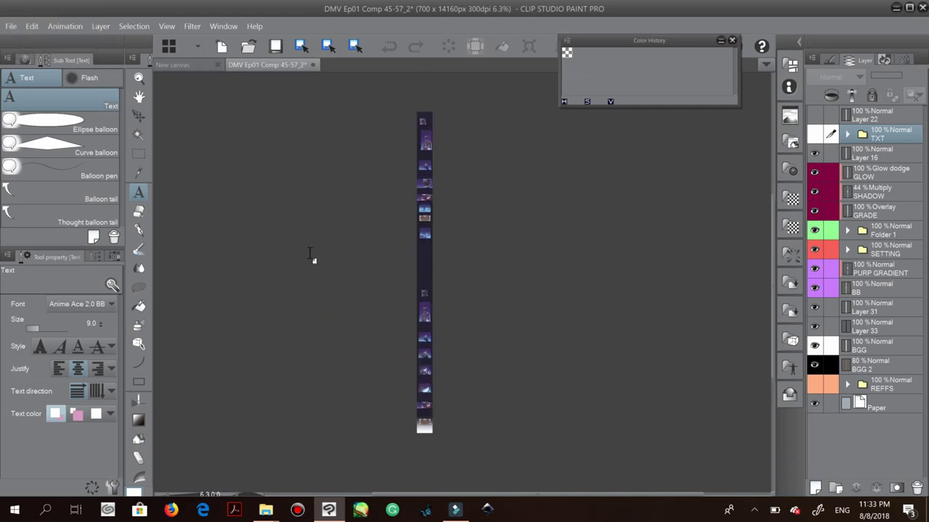
key(ctrl+plus)
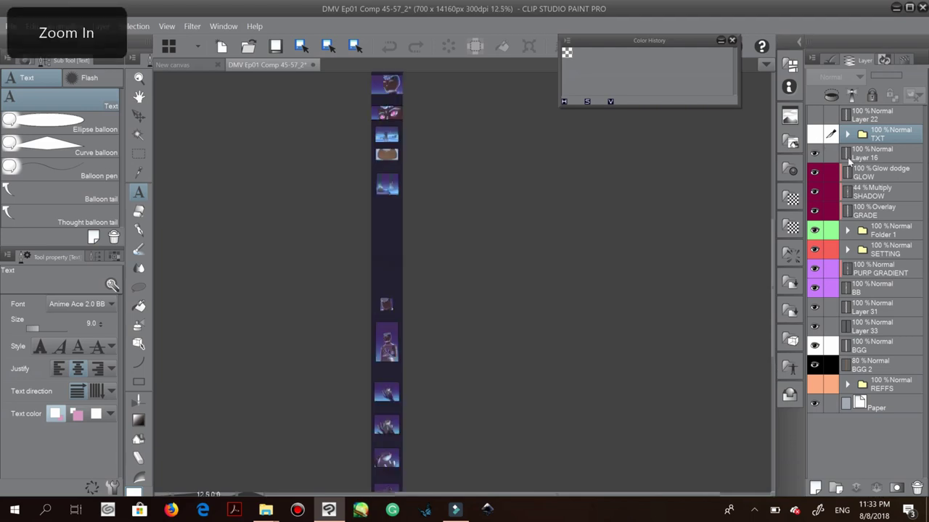
key(ctrl+plus)
drag(218, 214, 326, 363)
drag(316, 121, 342, 321)
click(814, 134)
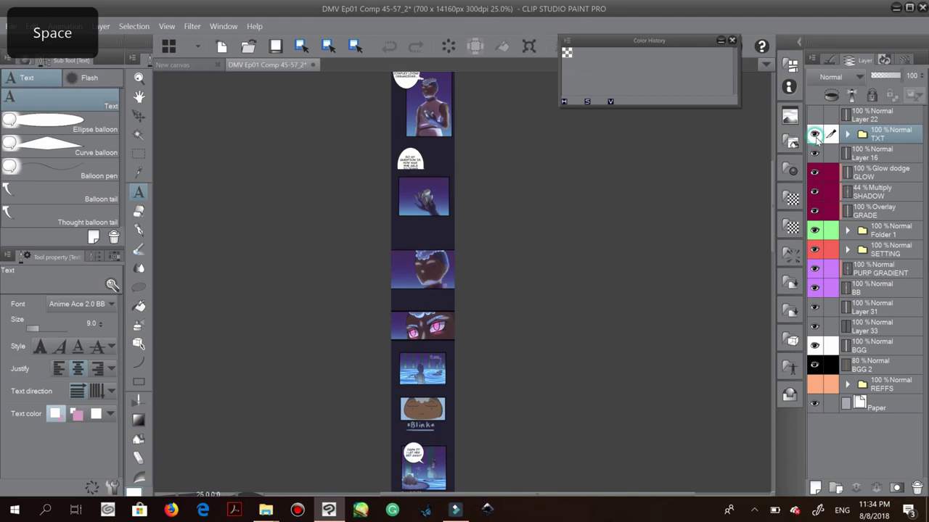
mouse_move(323, 158)
mouse_down()
mouse_move(332, 237)
mouse_move(331, 192)
mouse_up()
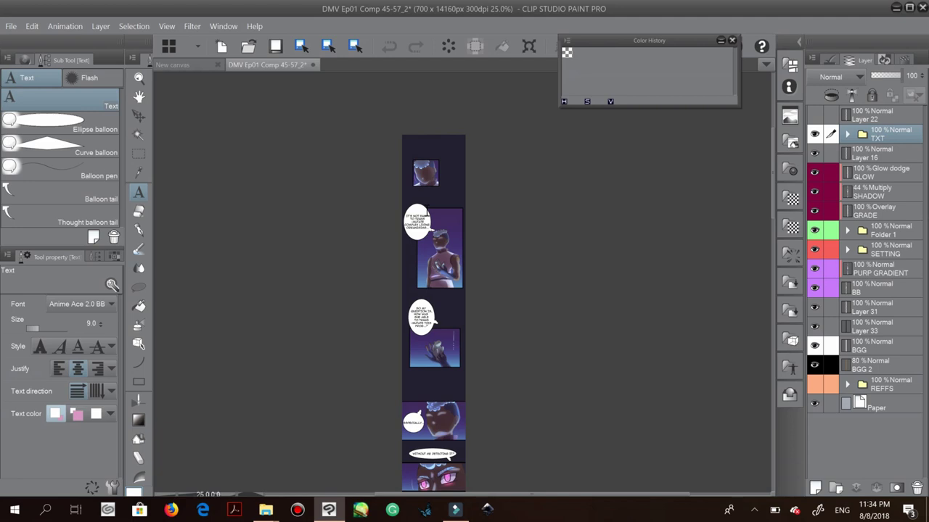
key(space)
scroll(266, 341, down, 10)
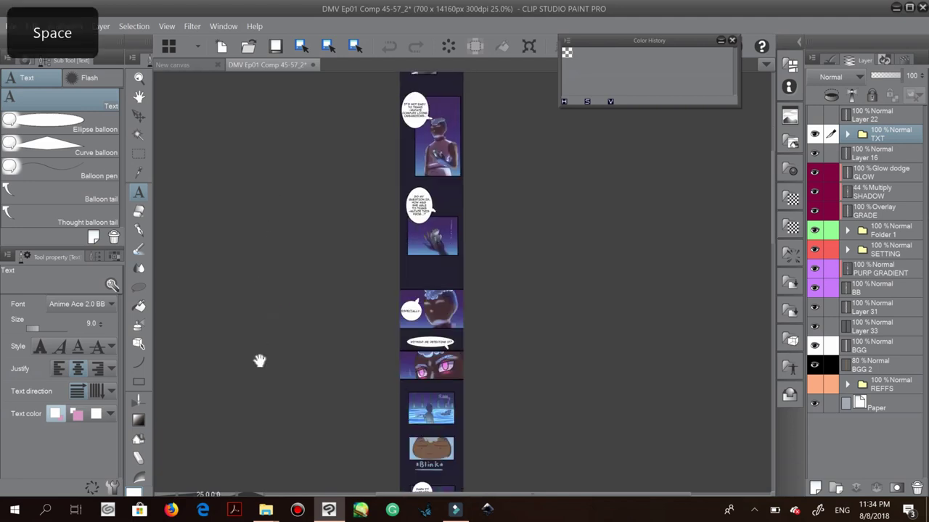
drag(268, 324, 303, 336)
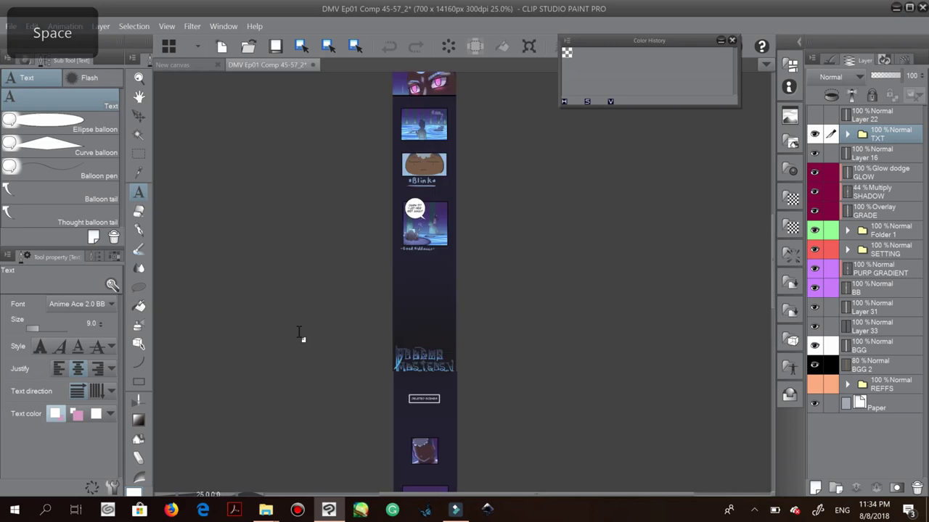
click(846, 135)
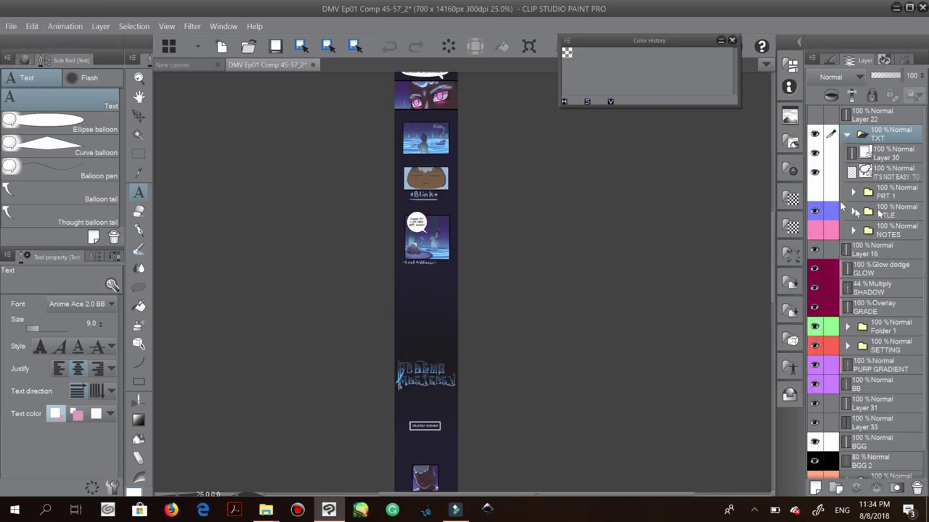
key(space)
drag(324, 126, 344, 267)
drag(348, 324, 310, 271)
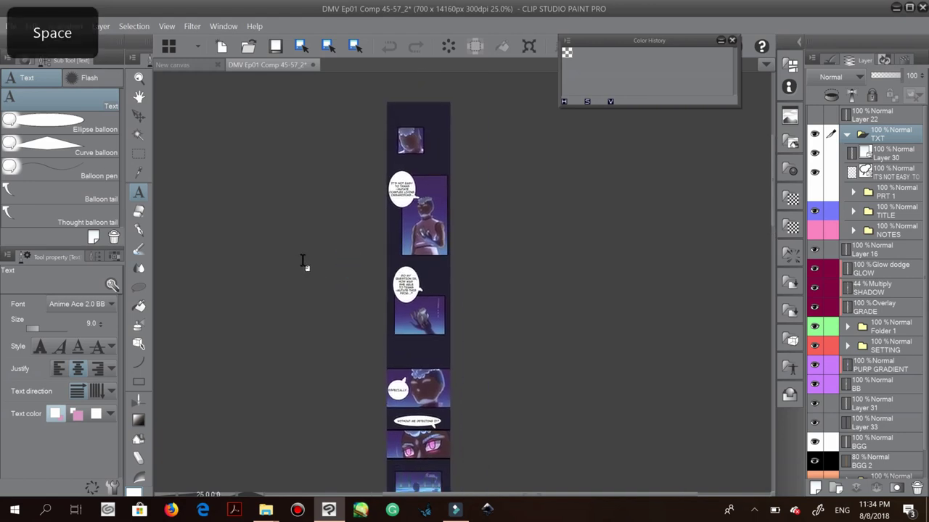
key(ctrl+minus)
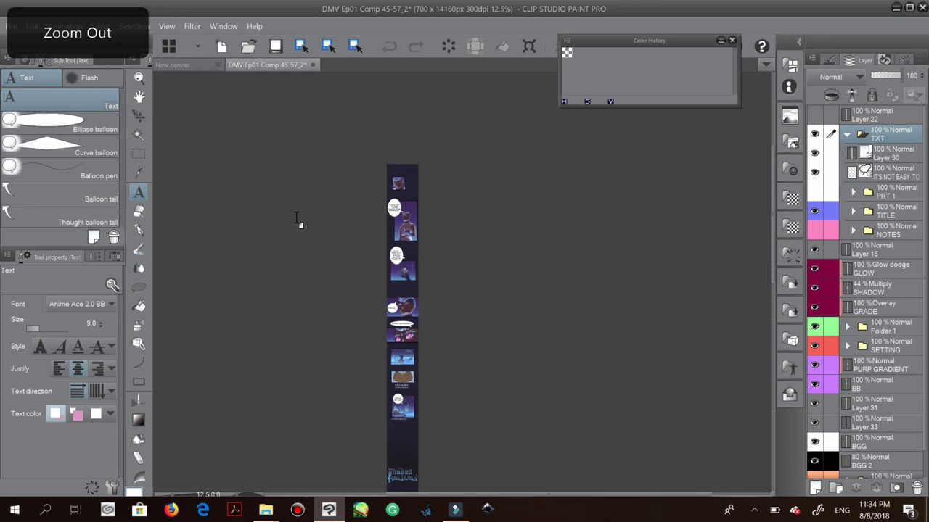
drag(290, 286, 298, 262)
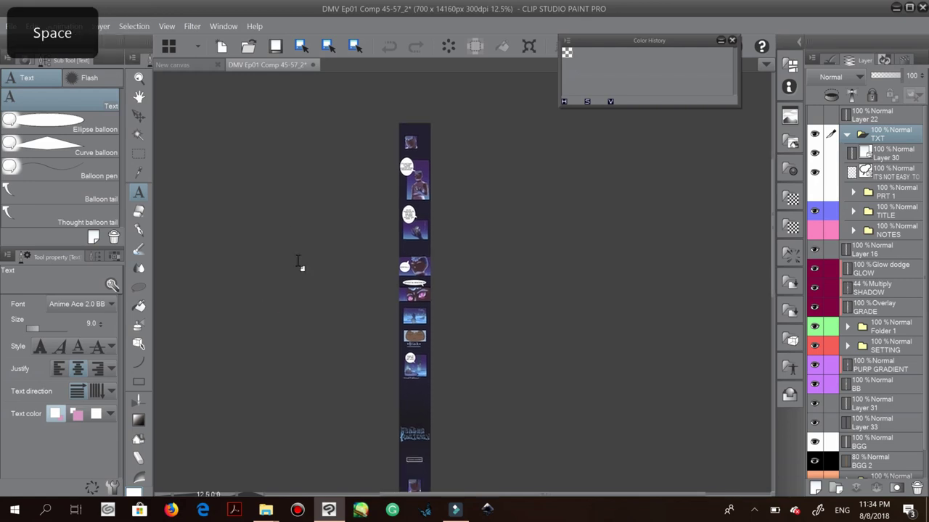
key(space)
key(ctrl+plus)
key(ctrl+plus)
drag(331, 108, 358, 274)
scroll(440, 270, up, 1)
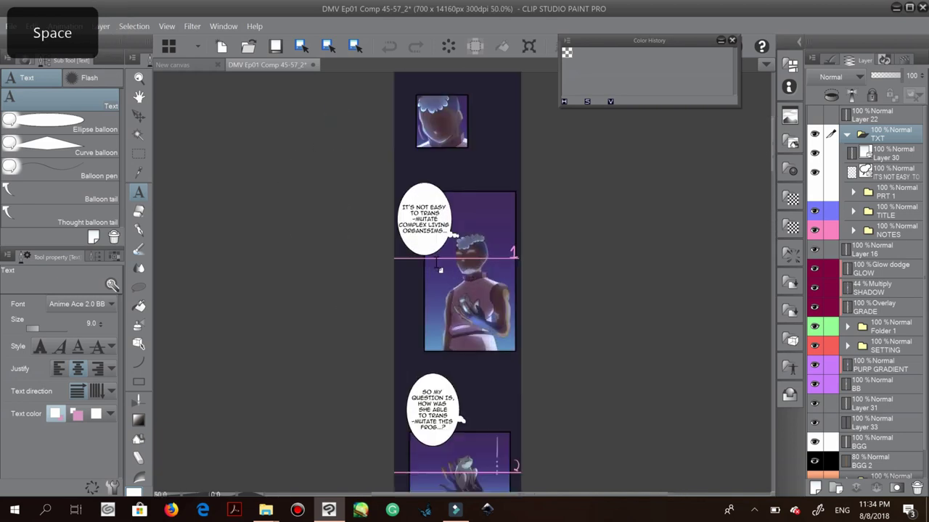
scroll(439, 270, up, 1)
key(space)
drag(472, 374, 450, 218)
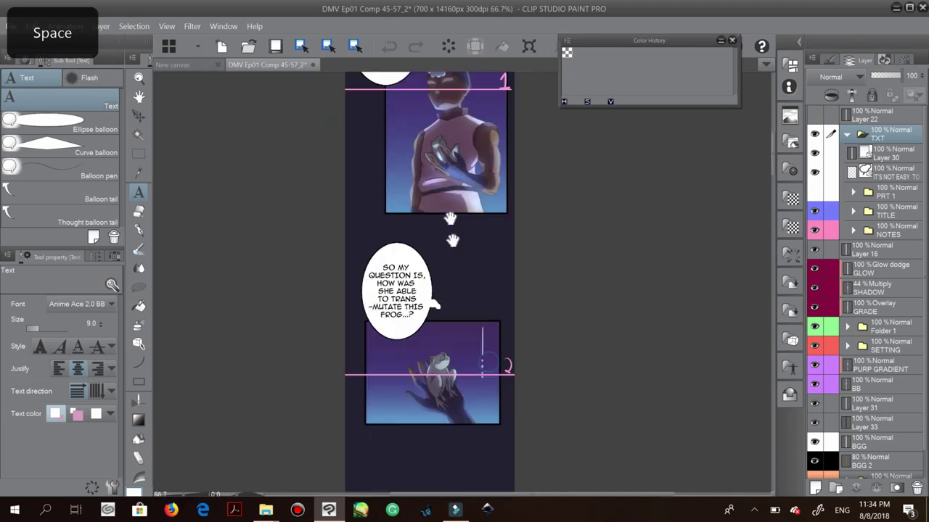
scroll(314, 283, down, 2)
key(space)
drag(315, 283, 314, 150)
drag(323, 395, 321, 284)
drag(323, 435, 331, 240)
drag(299, 458, 320, 283)
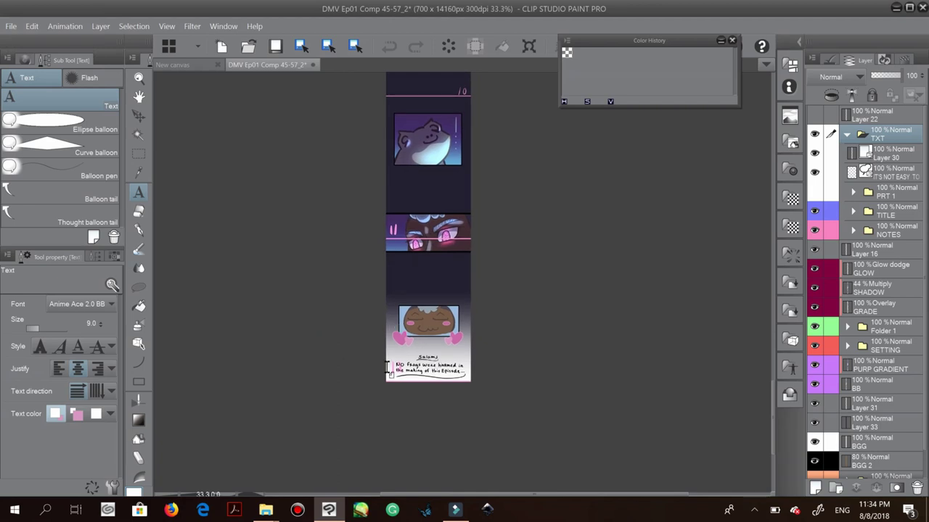
key(space)
drag(308, 179, 320, 357)
drag(322, 153, 342, 326)
drag(341, 242, 344, 467)
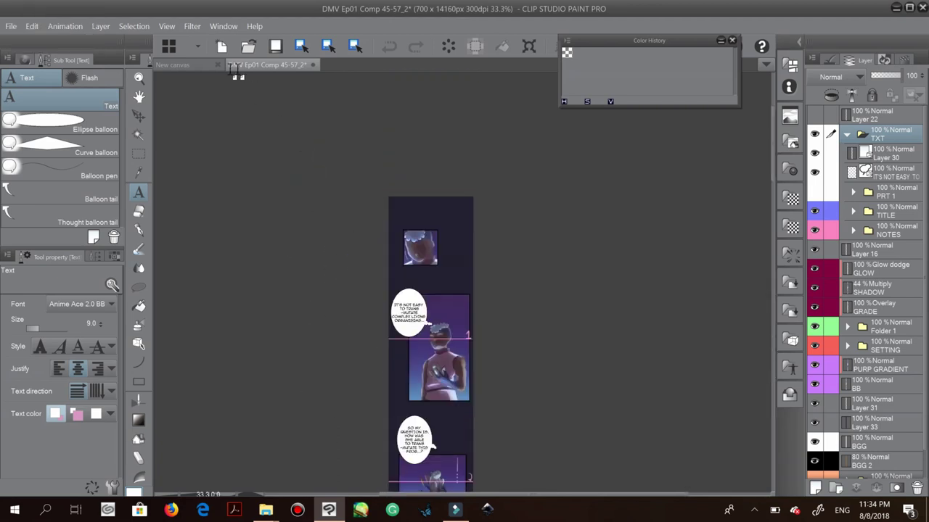
Check the New canvas document's size and resolution in Canvas Properties, changing nothing
click(191, 64)
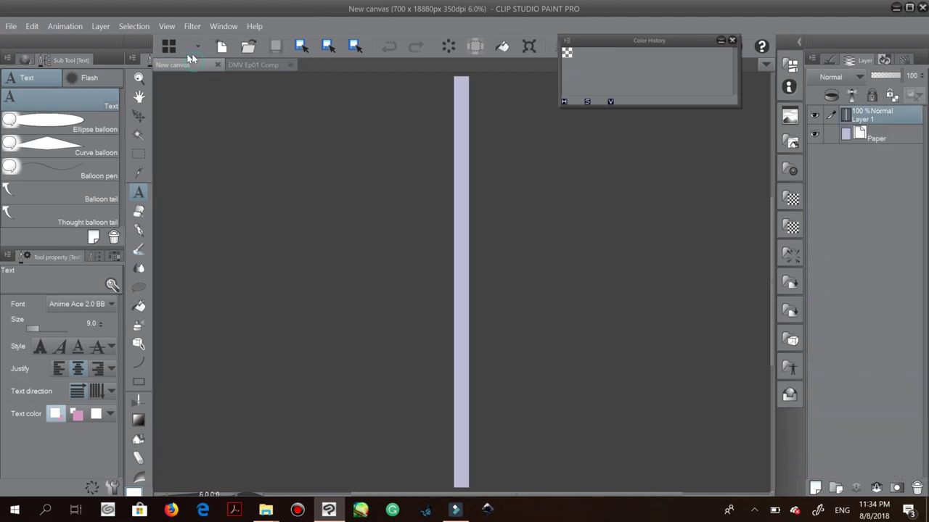
click(32, 27)
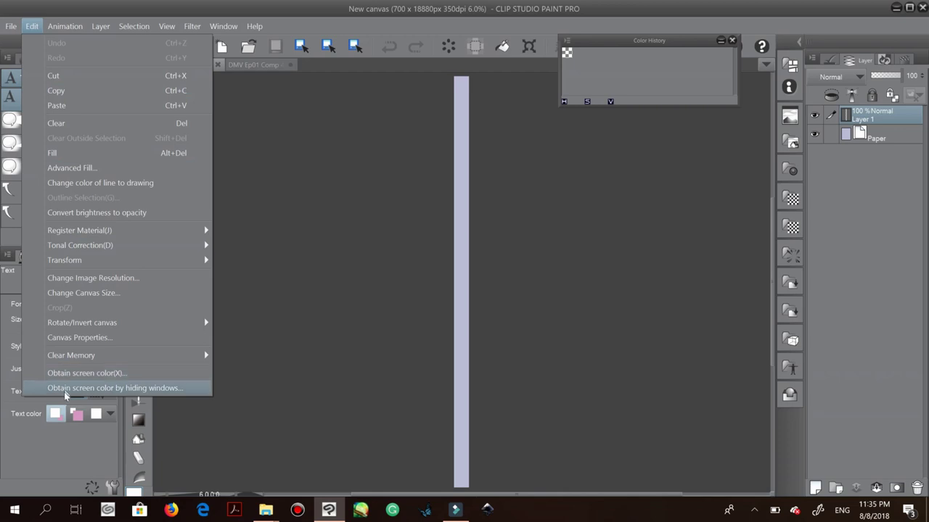
click(62, 340)
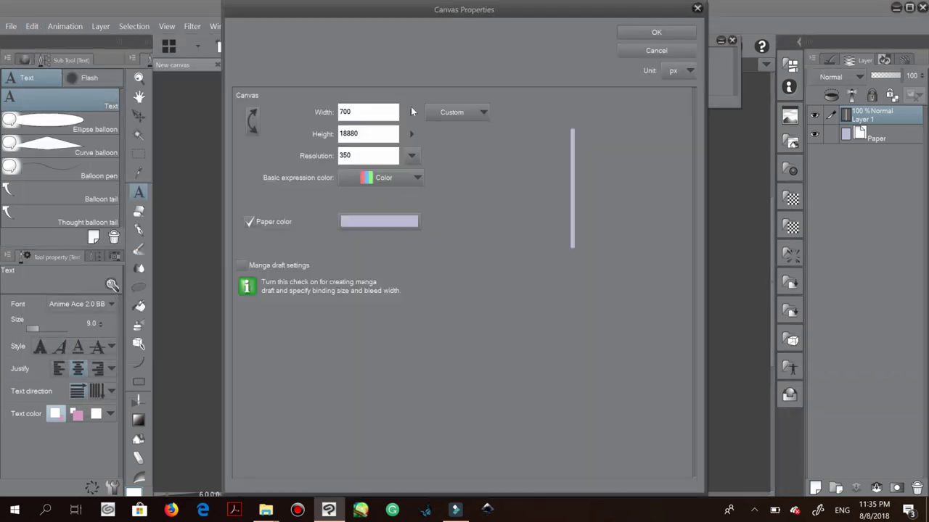
click(697, 9)
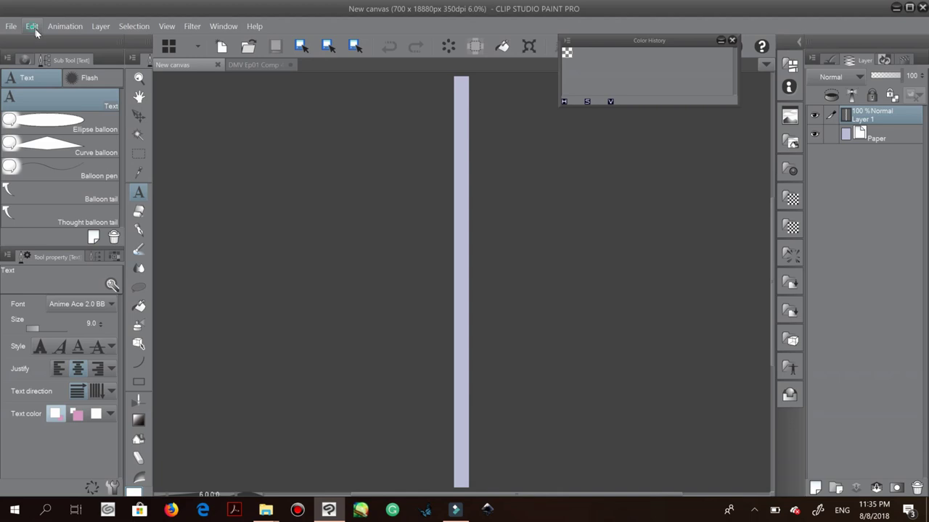
Resize the canvas height from 18880 to 1180 px, anchored at top centre
click(32, 27)
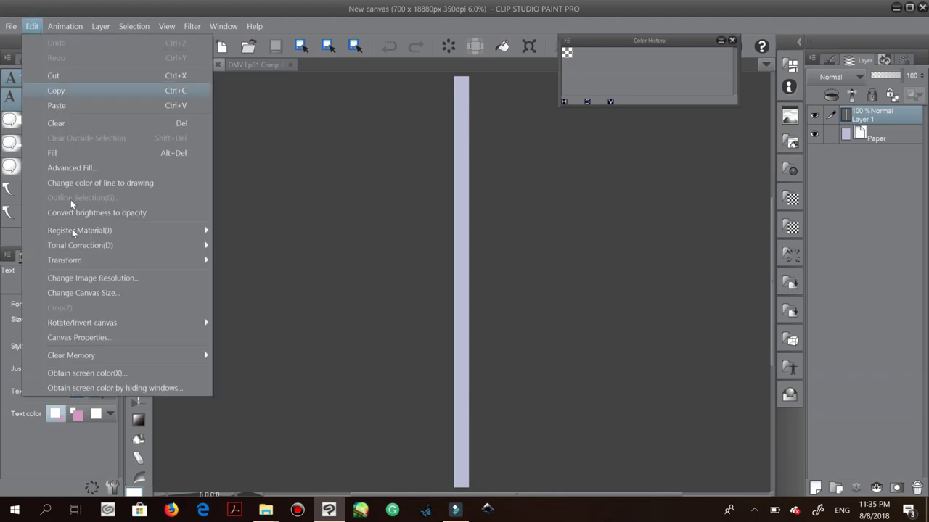
click(72, 293)
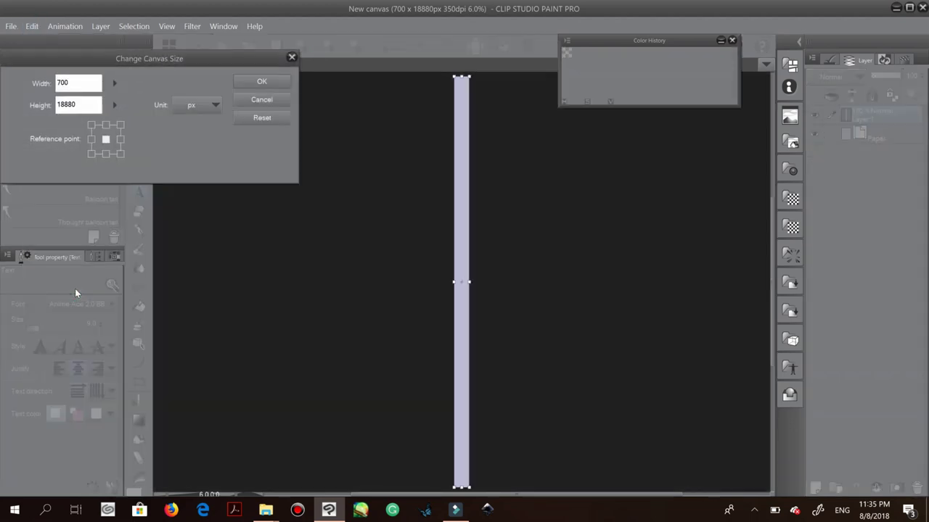
click(106, 126)
drag(96, 105, 48, 99)
text(1180)
key(Return)
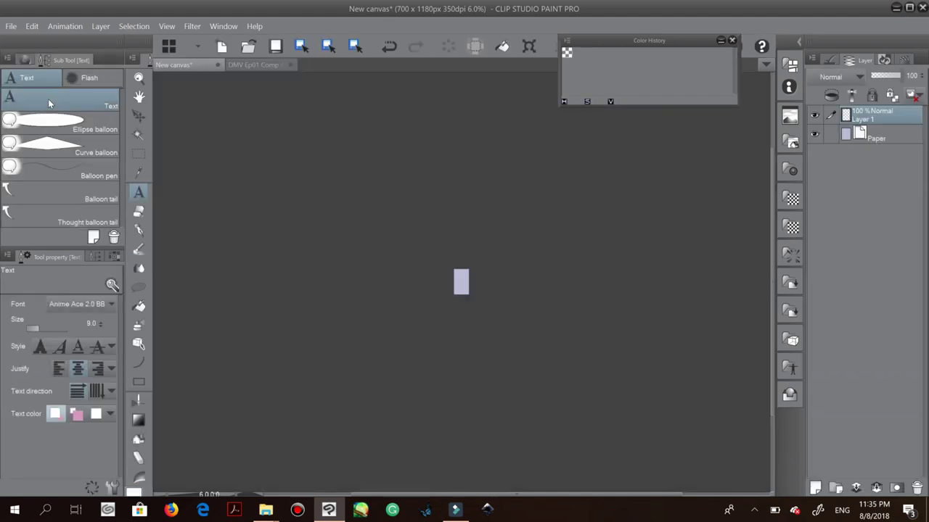
key(ctrl+plus)
key(ctrl+plus)
key(ctrl+plus)
key(ctrl+plus)
key(ctrl+plus)
key(ctrl+plus)
Draw a thin teal rectangle along the bottom edge of the 700 × 1180 canvas
key(space)
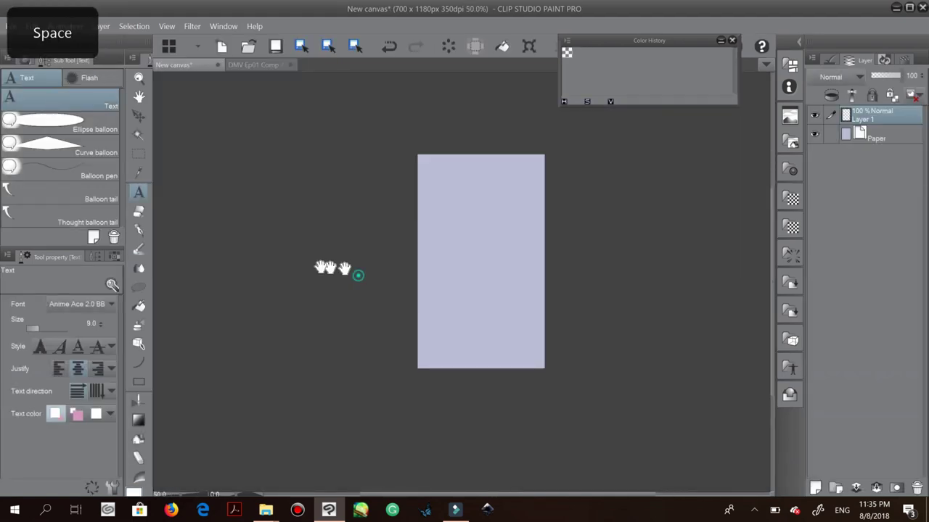
drag(344, 269, 287, 262)
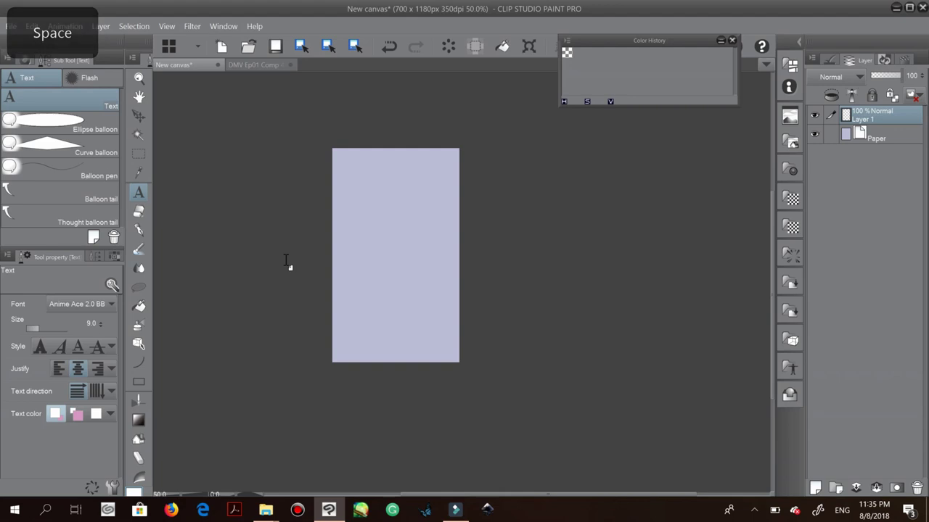
click(139, 381)
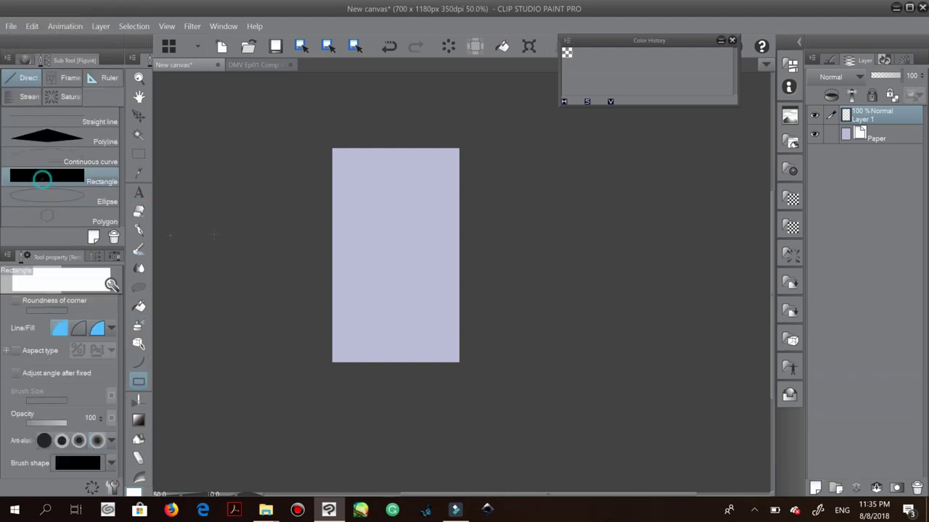
click(25, 61)
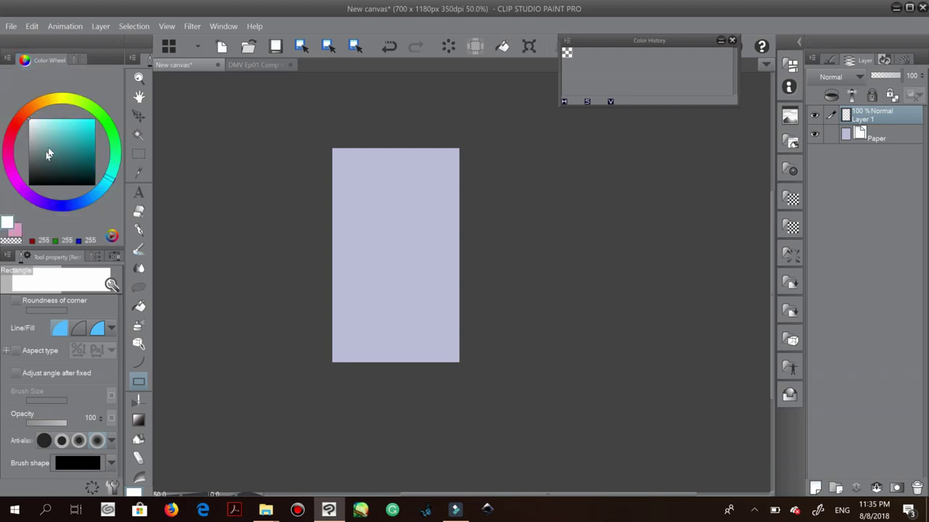
click(61, 143)
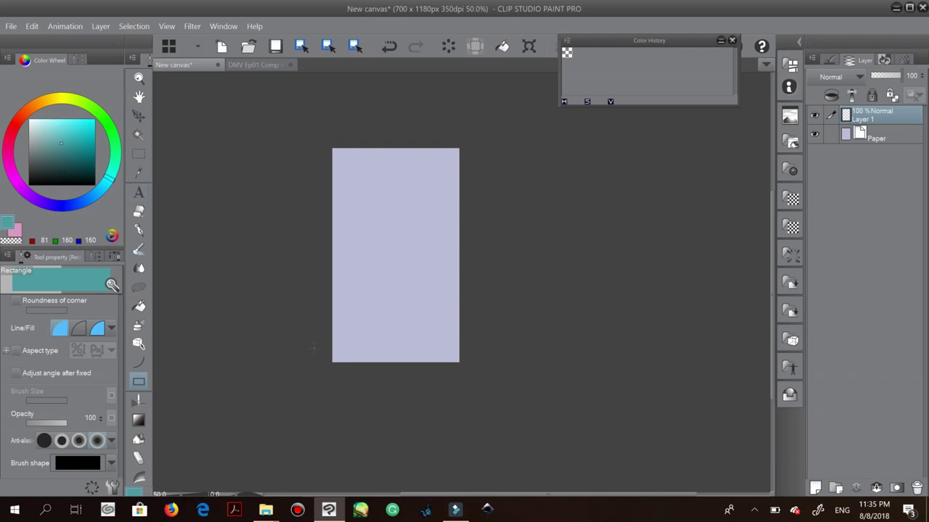
drag(324, 356, 460, 367)
click(32, 26)
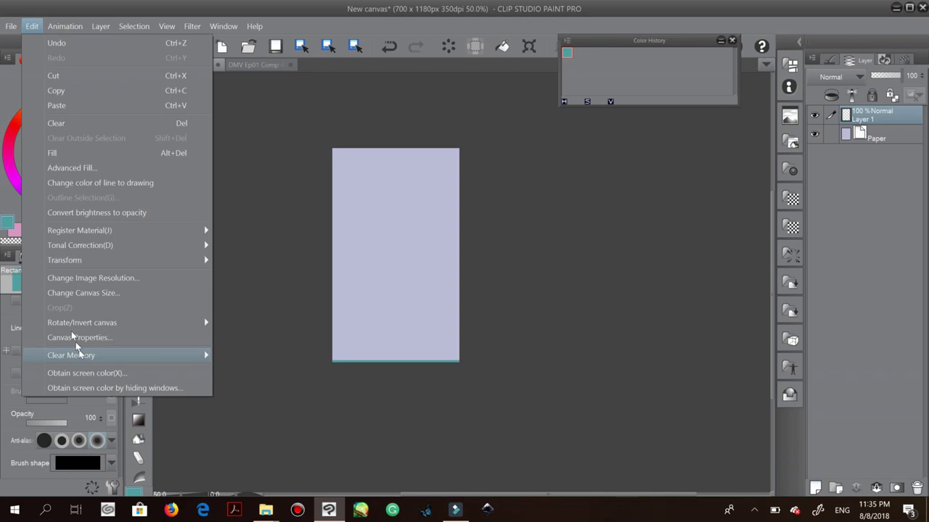
Change the canvas height from 1180 to 2360 px
click(71, 296)
double_click(71, 105)
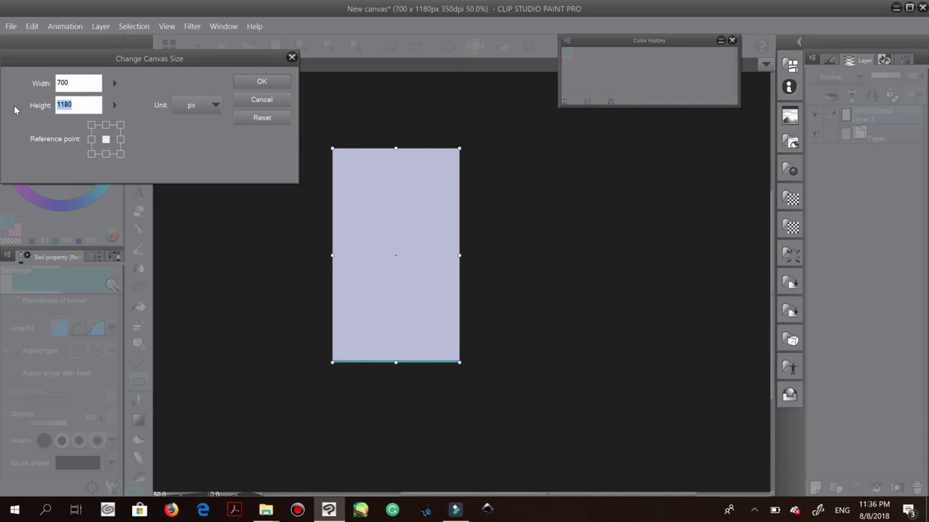
text(2360)
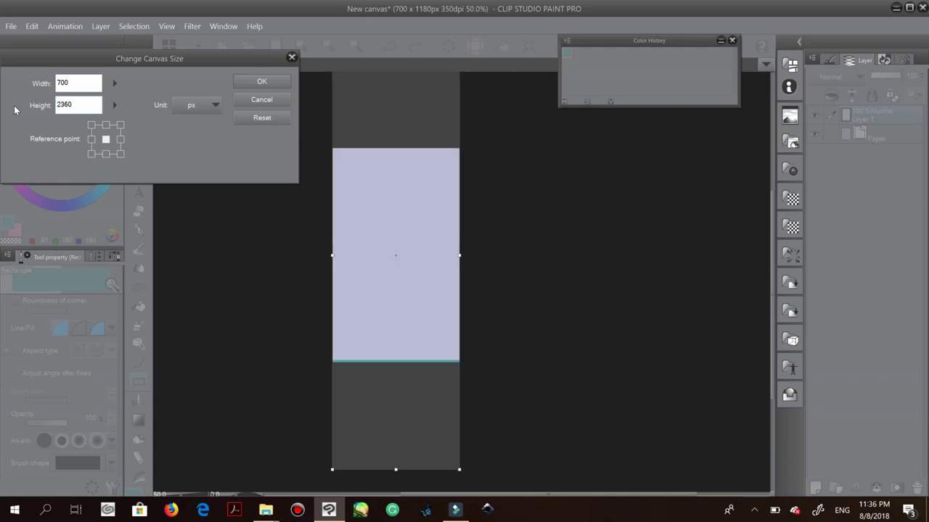
key(ctrl+z)
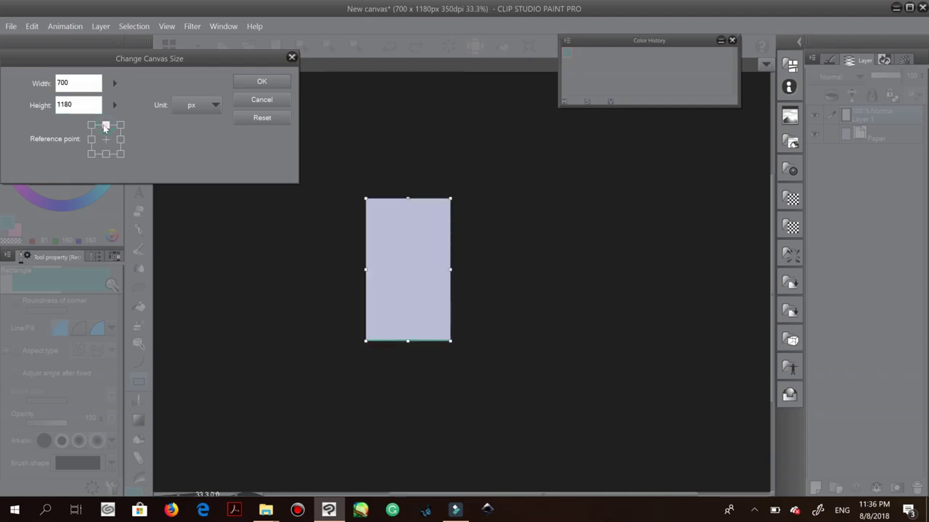
double_click(78, 105)
click(78, 104)
drag(78, 104, 45, 106)
text(2360)
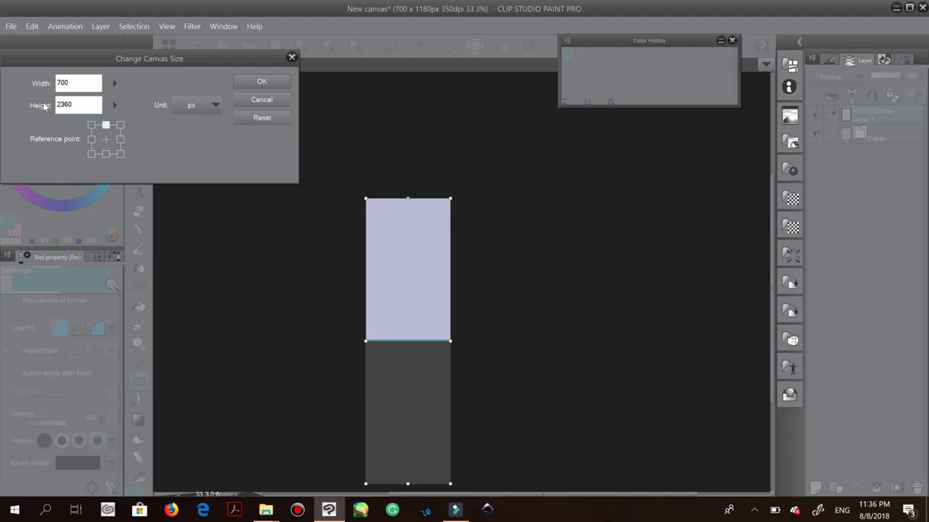
click(255, 84)
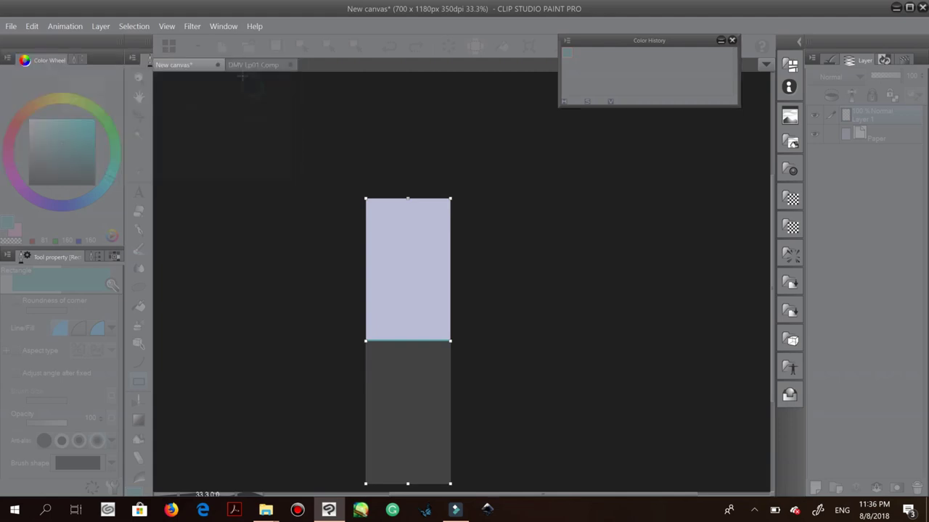
Draw another teal line along the new 2360 px bottom edge
drag(309, 304, 282, 222)
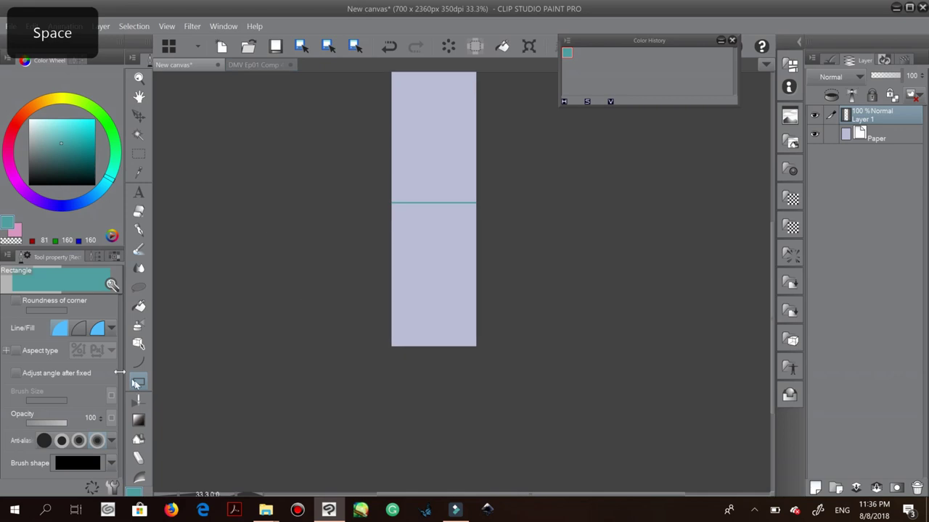
drag(387, 344, 484, 355)
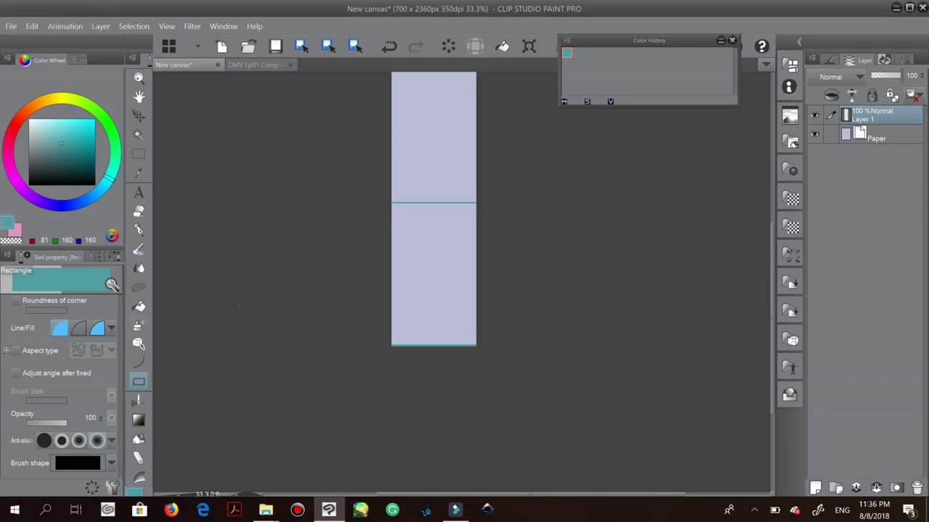
drag(312, 214, 321, 251)
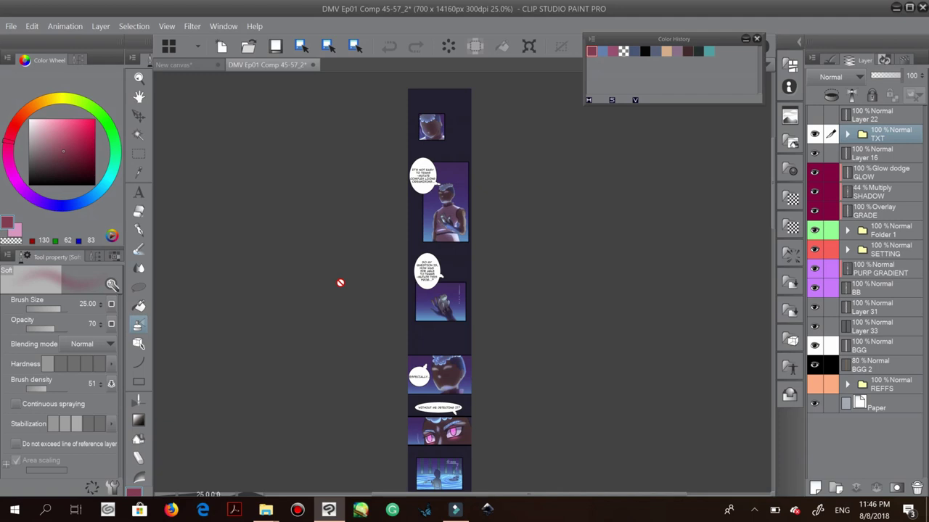
Open Save as for the DMV Ep01 Comp strip and list the available file formats
click(11, 26)
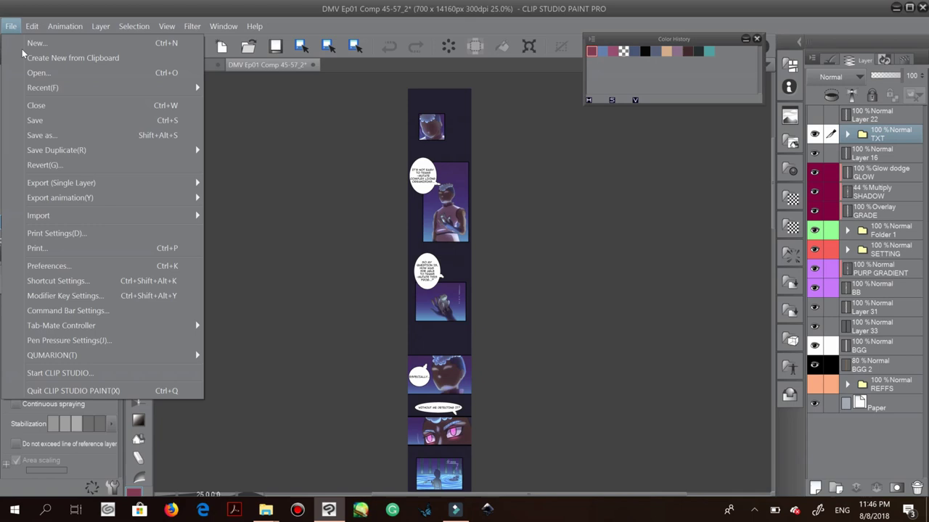
click(35, 137)
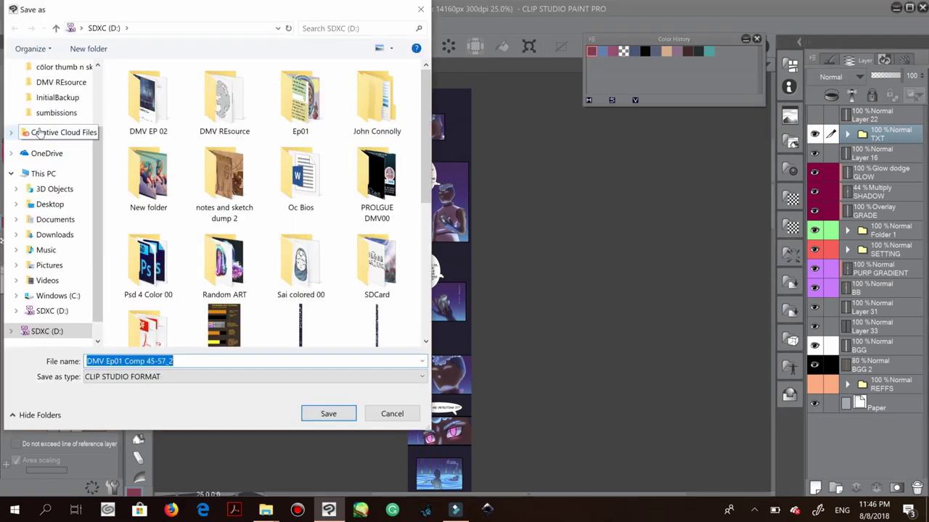
click(105, 377)
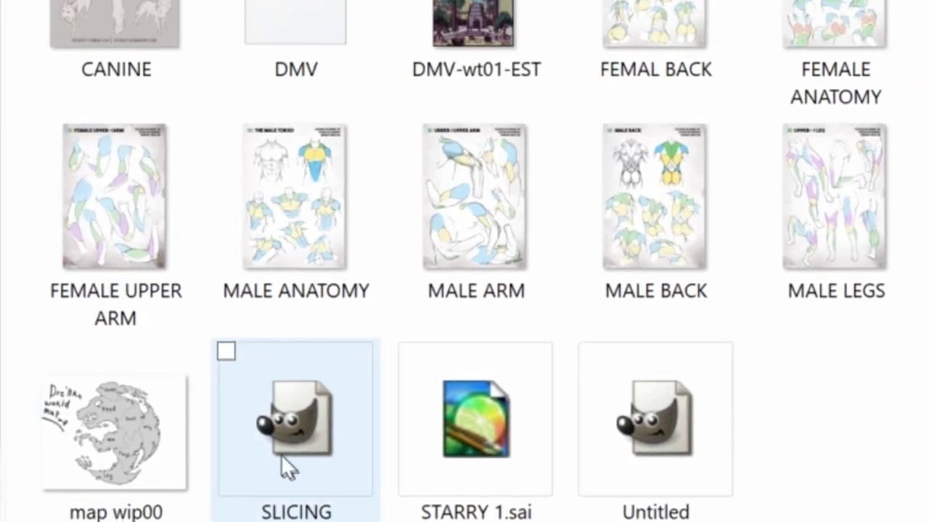
Open SLICING STATION.xcf from File Explorer in GIMP
click(283, 443)
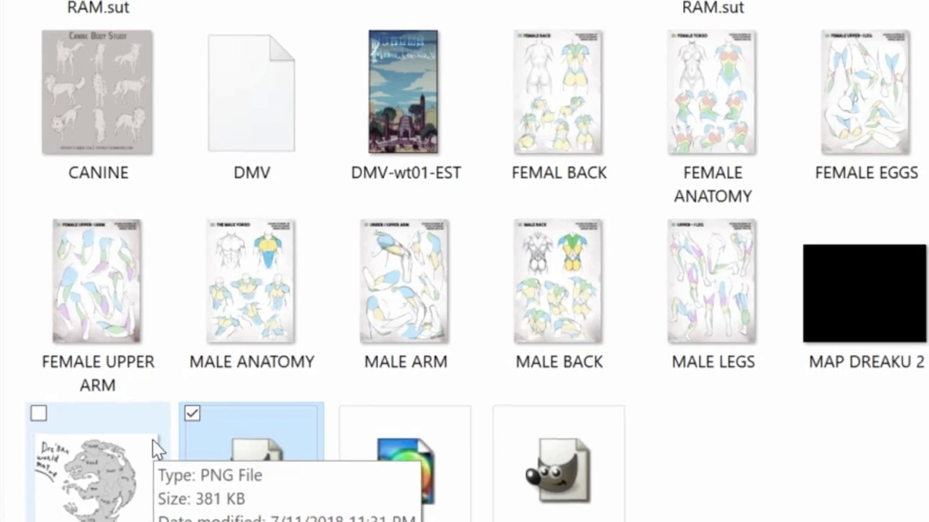
double_click(152, 439)
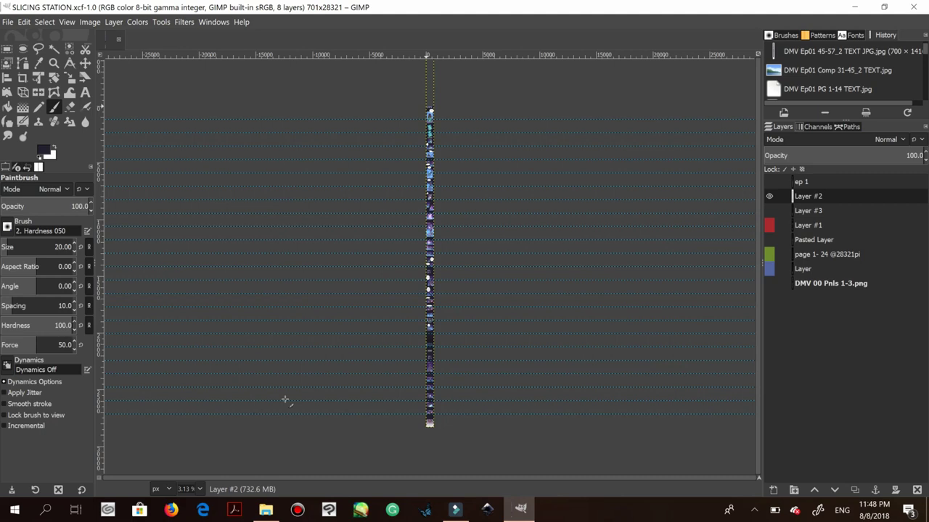
Inspect the guide-marked strip up close, then start a new image prefilled at 701 × 28321 px
key(z)
click(332, 124)
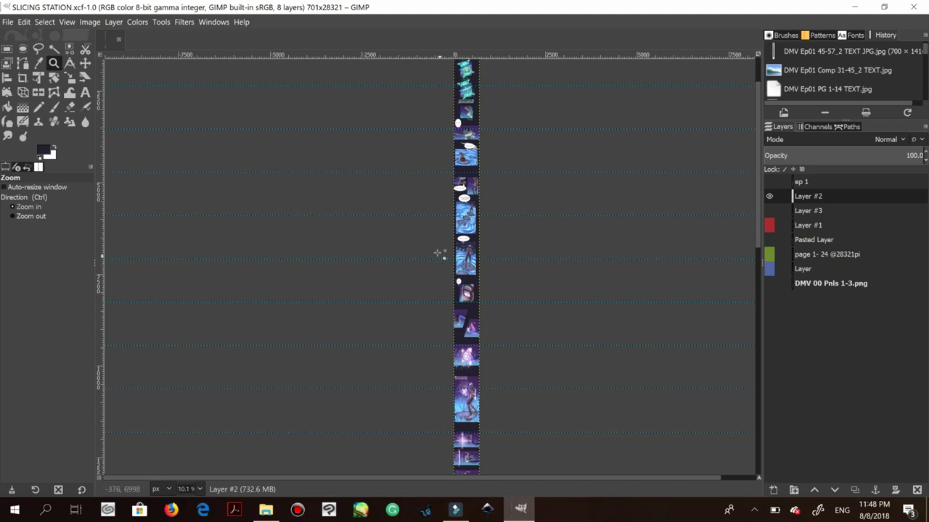
key(space)
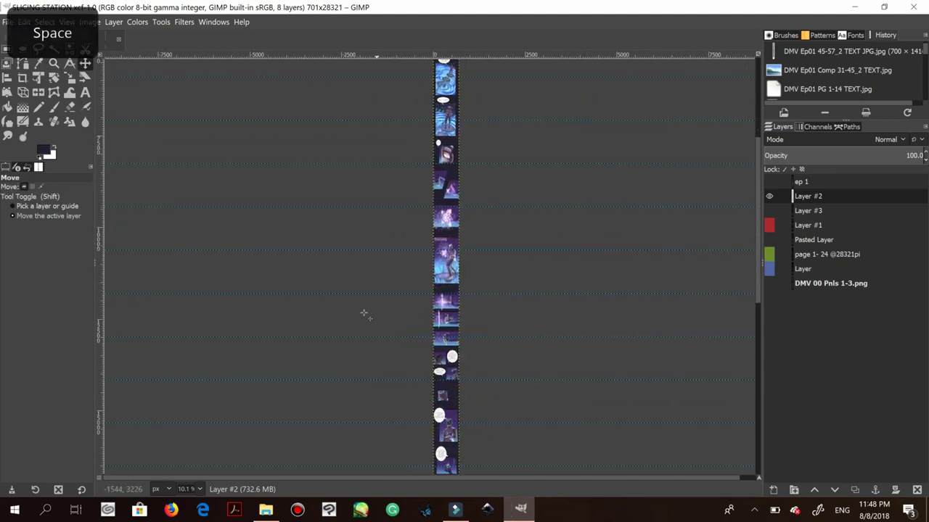
key(space)
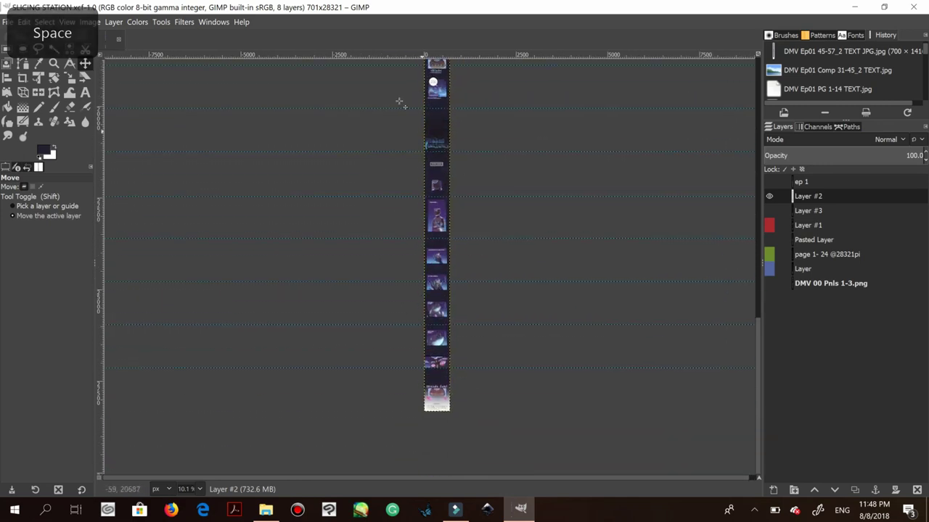
key(space)
click(10, 23)
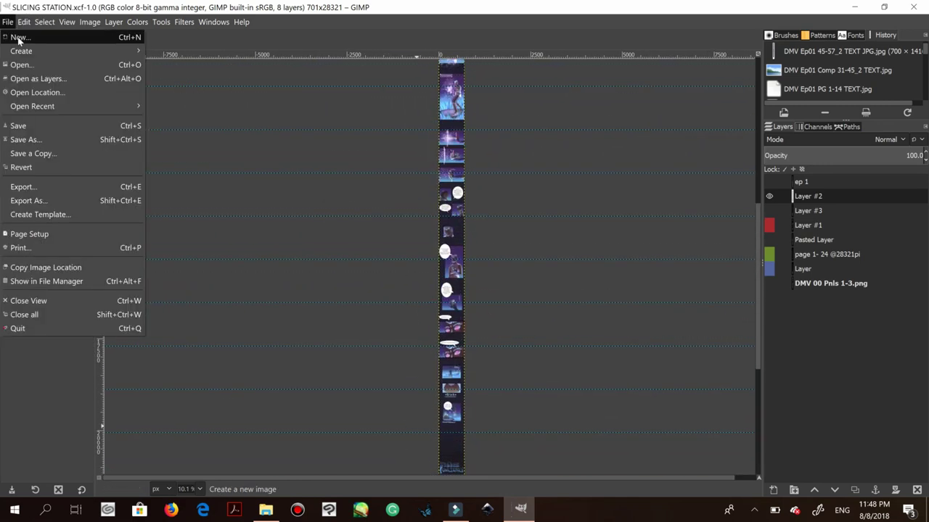
click(18, 38)
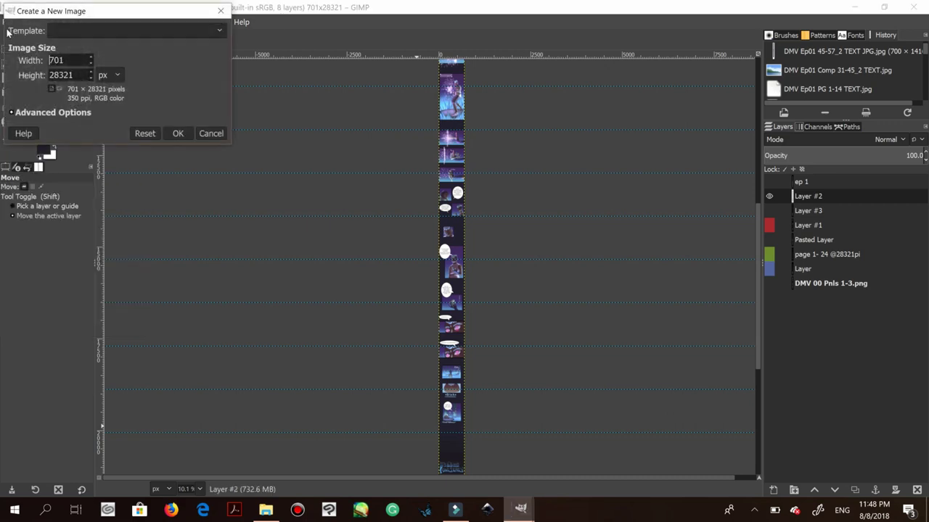
Create a blank white 700 × 28321 px image
click(64, 60)
click(178, 133)
click(178, 133)
key(z)
drag(373, 82, 470, 233)
drag(370, 91, 486, 259)
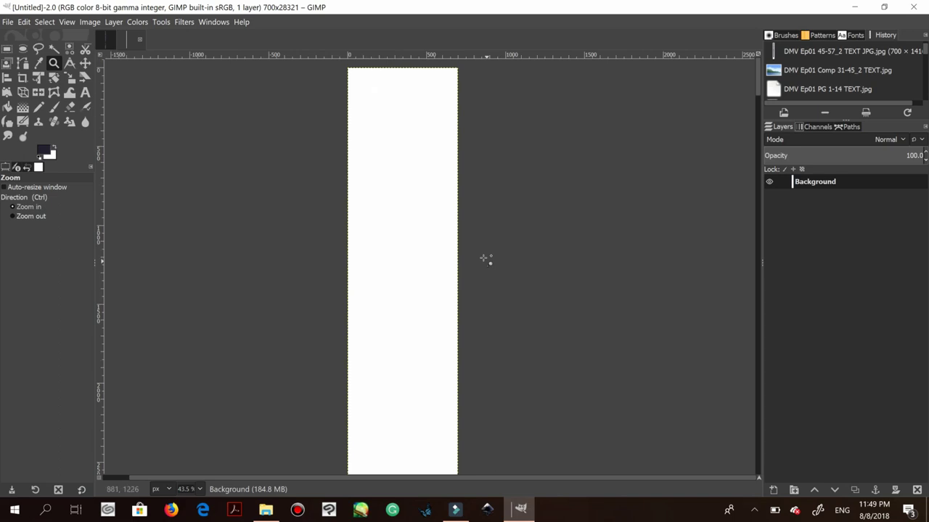
Add DMV Ep01 Comp 31-45_2 TEXT.jpg from SDXC (D:) as a layer
click(8, 23)
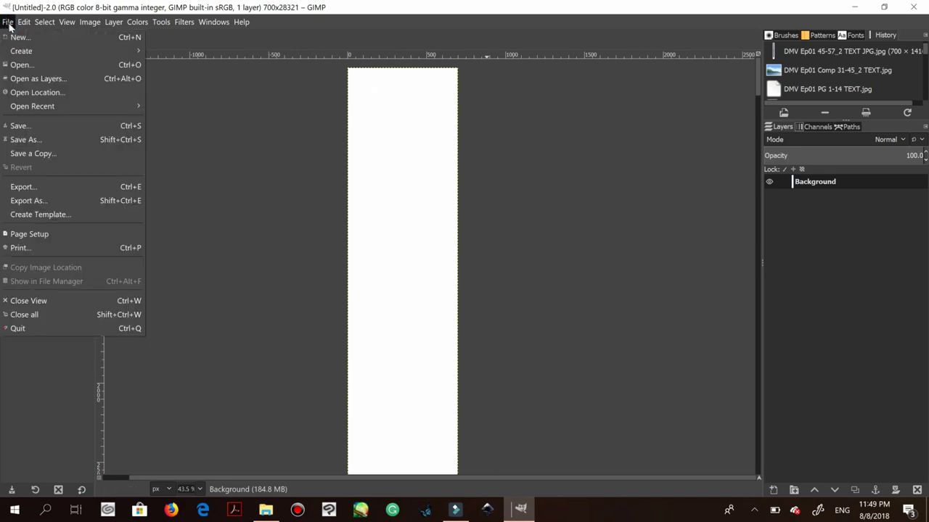
click(20, 80)
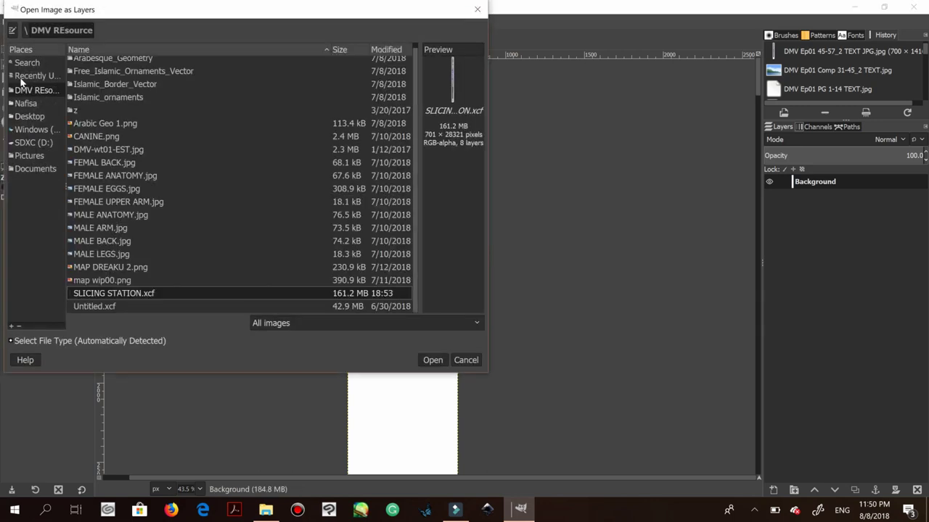
click(24, 142)
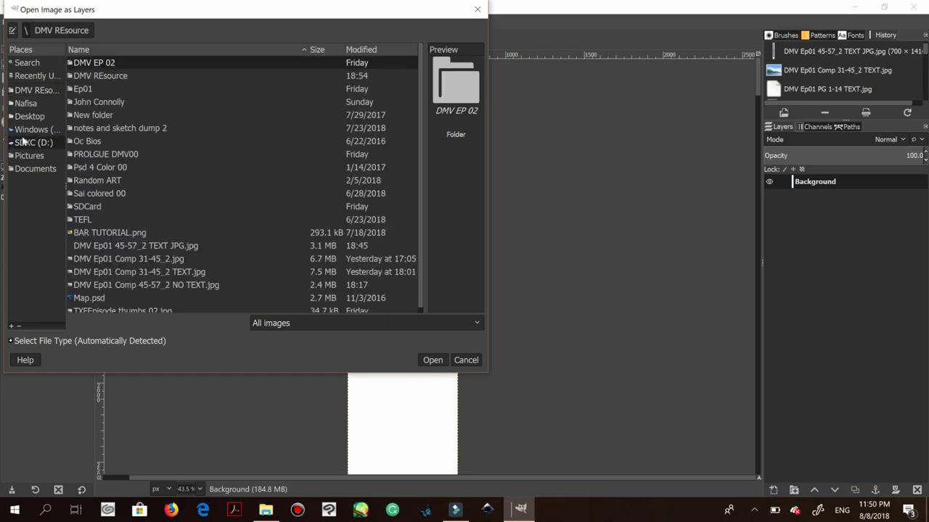
scroll(419, 297, down, 1)
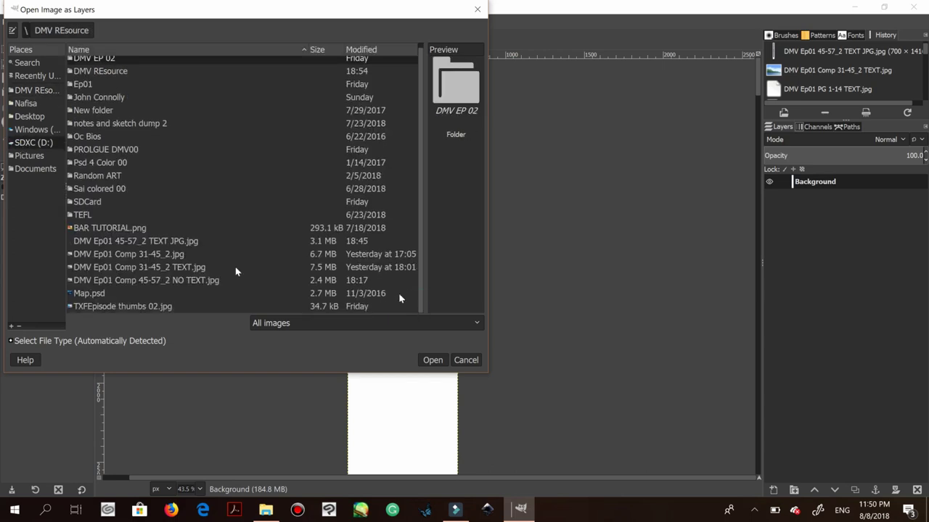
click(131, 267)
click(433, 360)
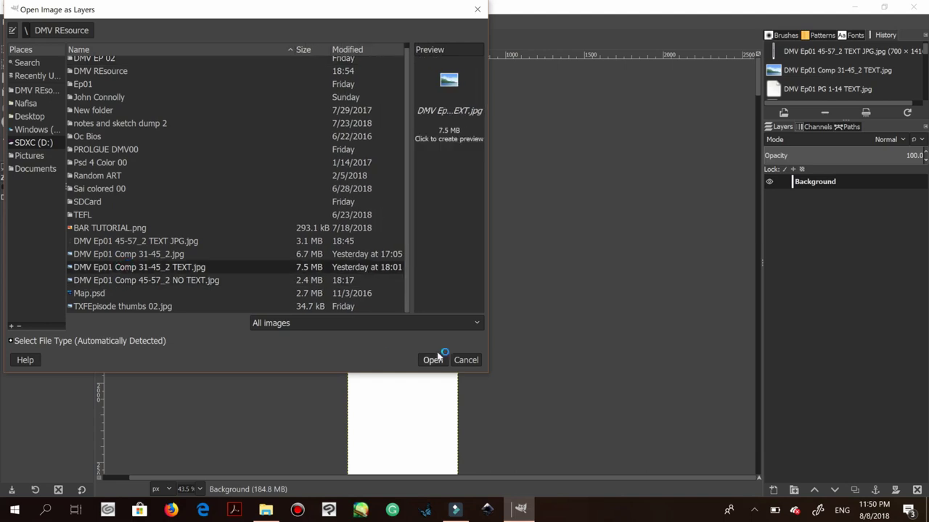
scroll(305, 239, down, 4)
key(space)
drag(304, 208, 300, 265)
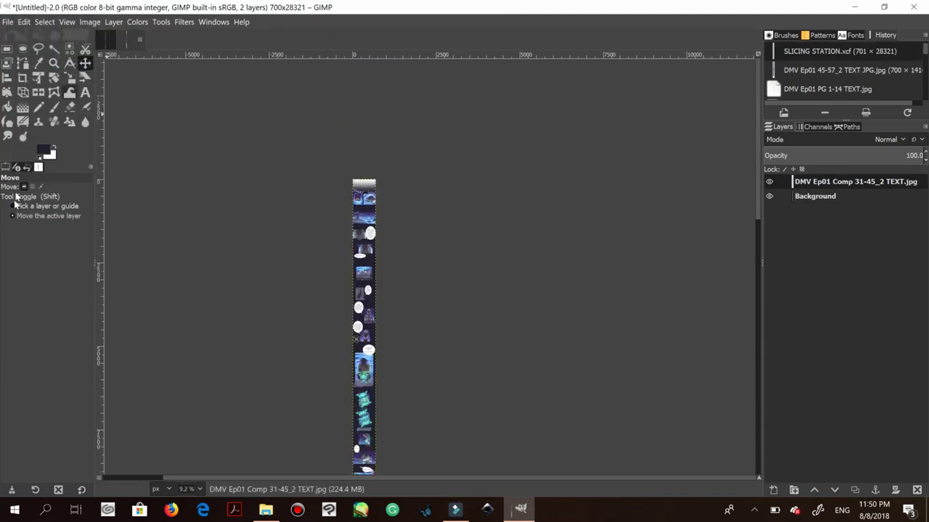
Nudge the comic layer a few pixels so it sits flush with the canvas top
key(z)
drag(336, 174, 401, 227)
key(m)
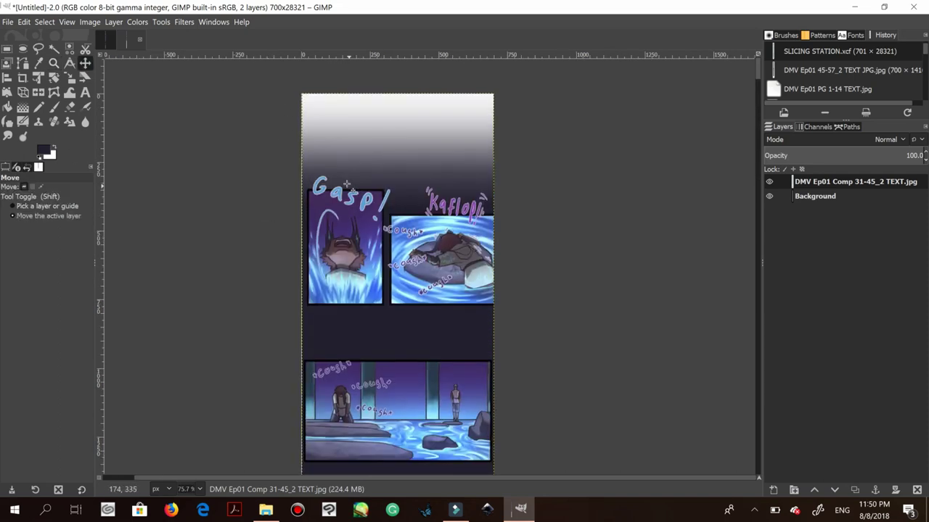
drag(346, 186, 346, 184)
click(346, 184)
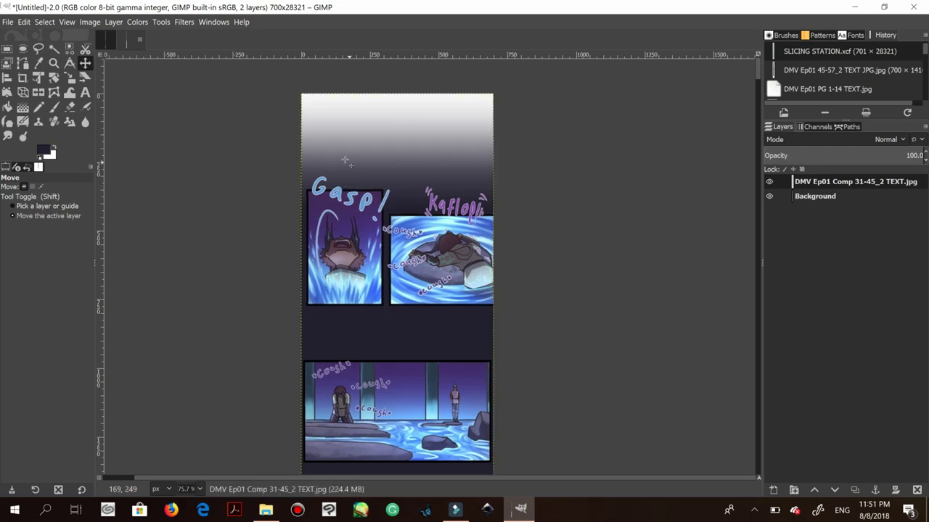
click(53, 63)
drag(284, 80, 516, 227)
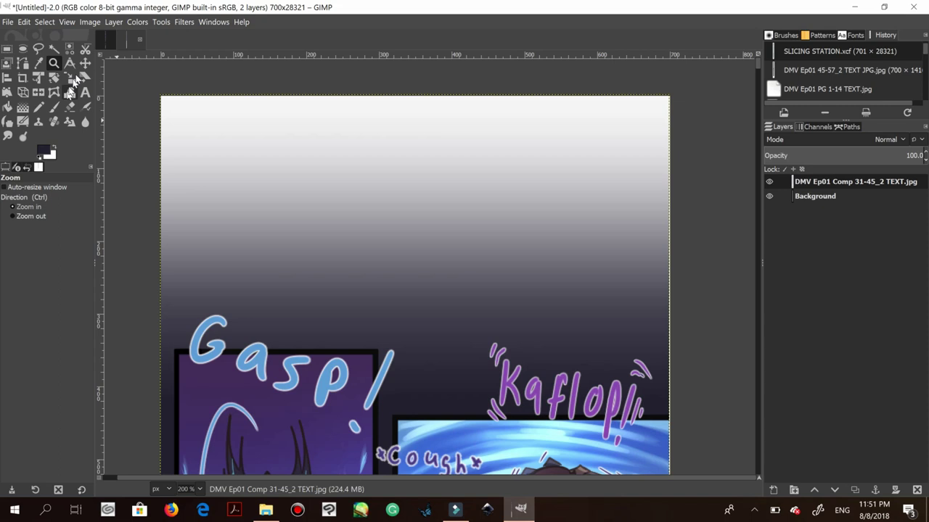
click(85, 63)
drag(454, 251, 456, 250)
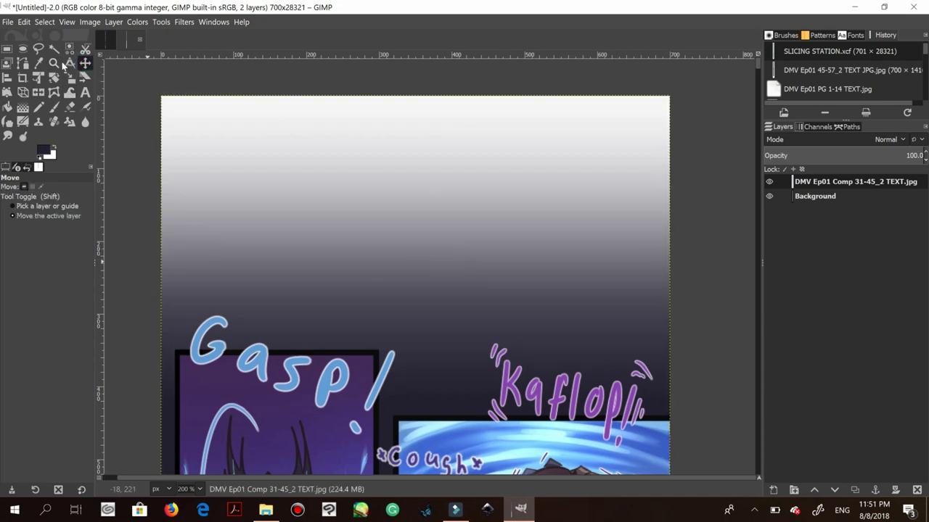
Zoom out to see the whole strip, then zoom back in on its top section
key(z)
click(29, 216)
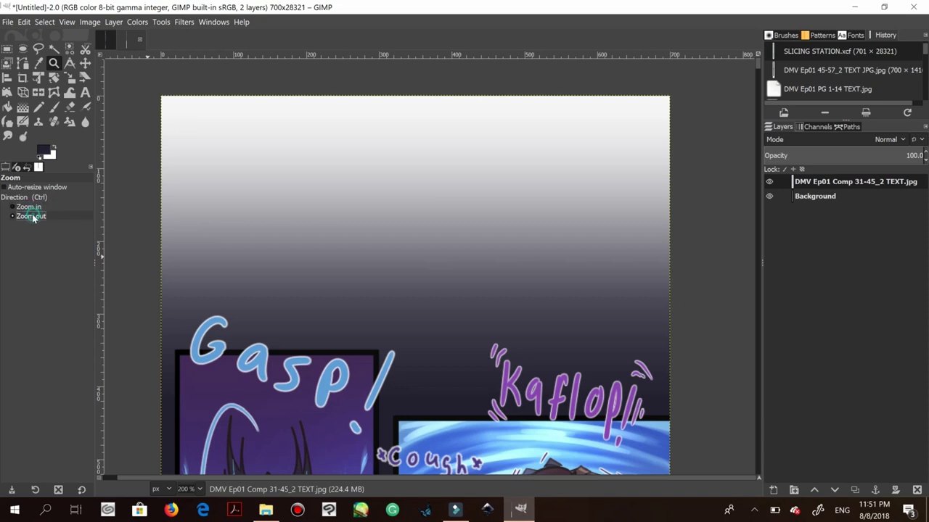
drag(134, 172, 189, 210)
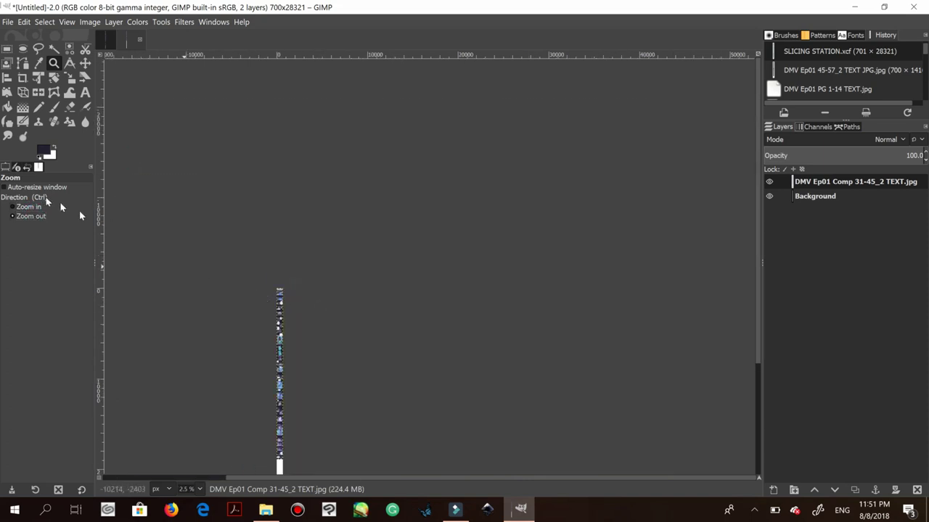
click(29, 207)
drag(378, 402, 203, 270)
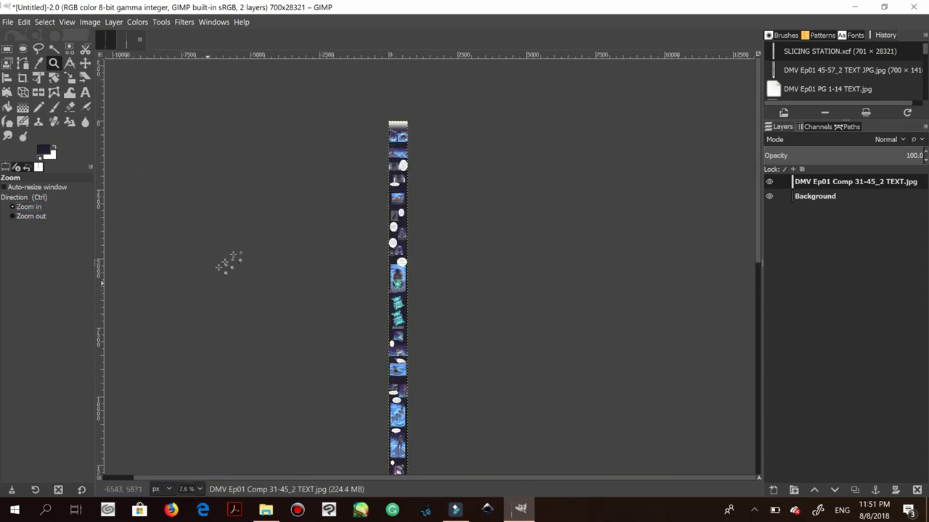
drag(347, 96, 482, 321)
drag(352, 86, 466, 352)
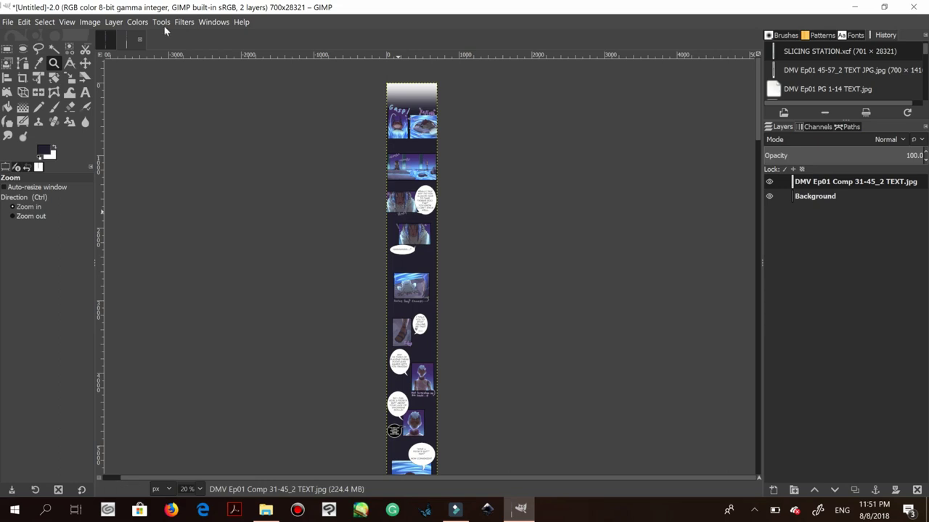
Add a horizontal guide at 1180 px with Image > Guides > New Guide
click(92, 23)
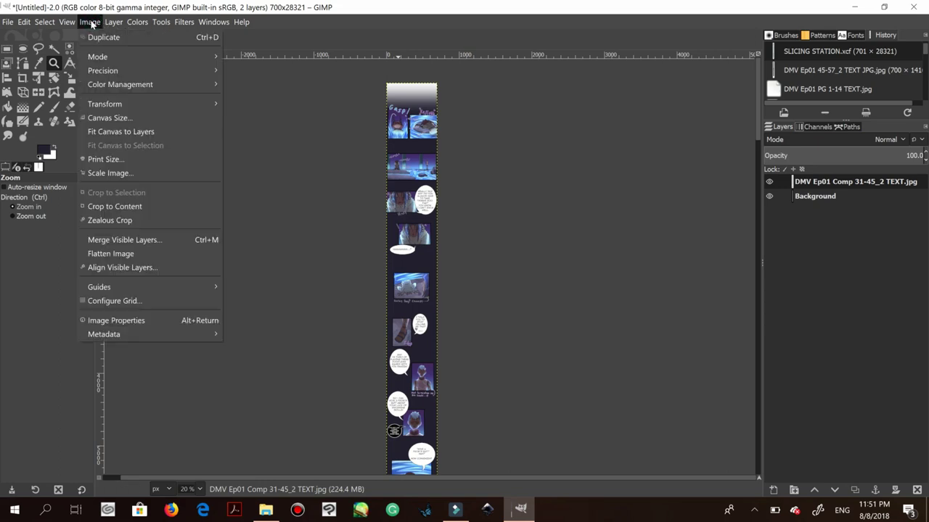
mouse_move(102, 289)
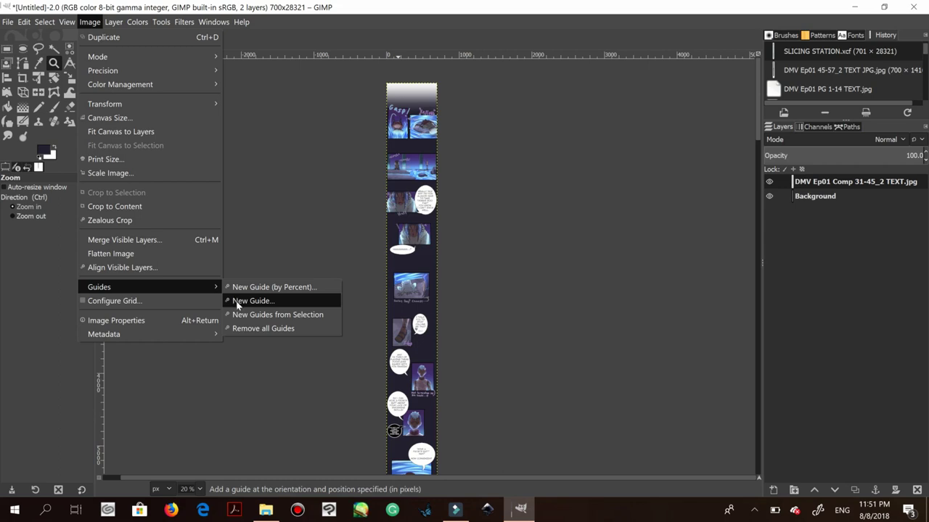
click(237, 301)
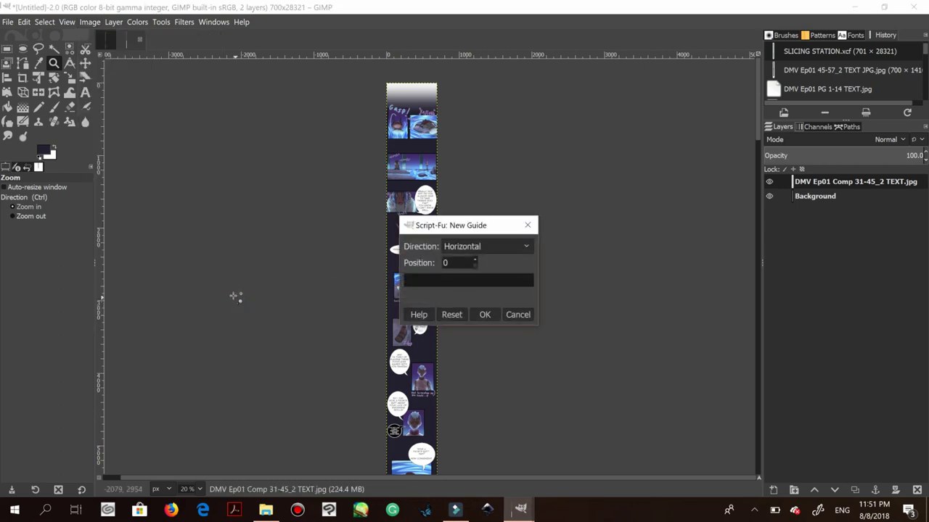
click(499, 248)
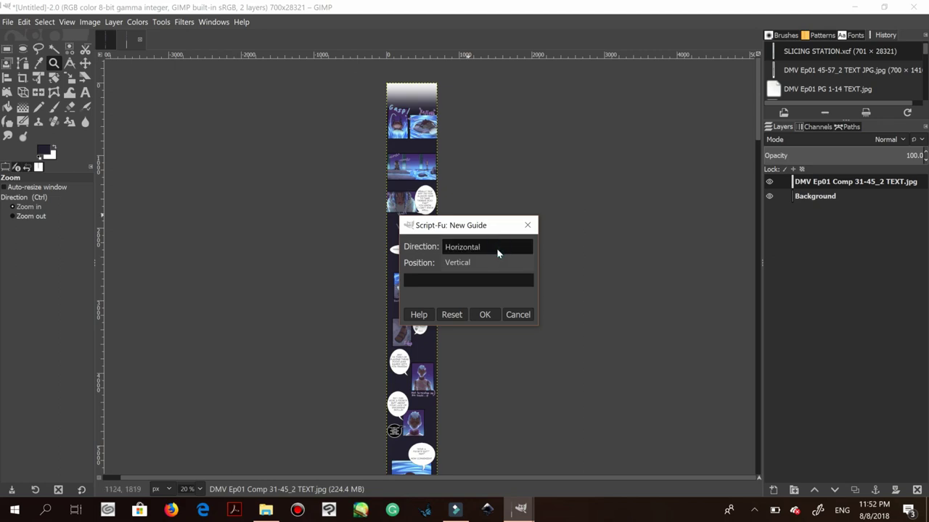
click(498, 249)
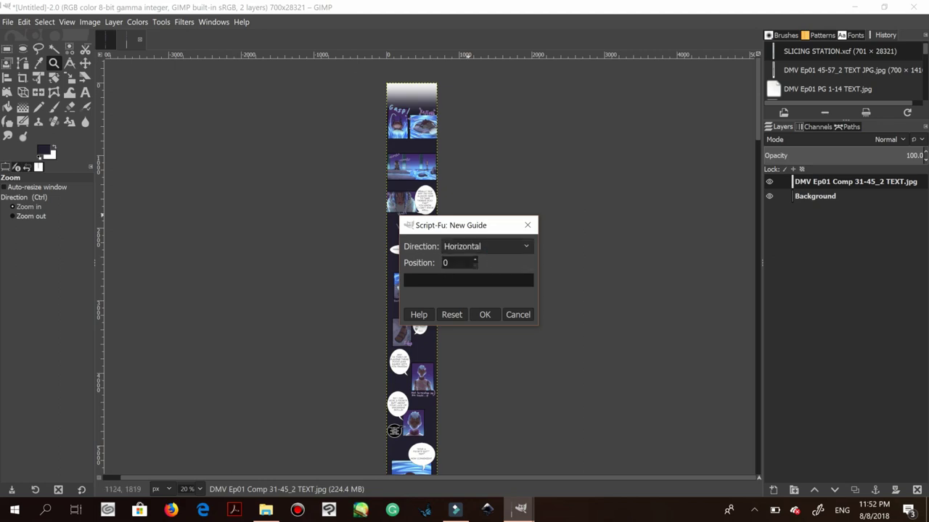
double_click(449, 262)
text(1180)
click(485, 314)
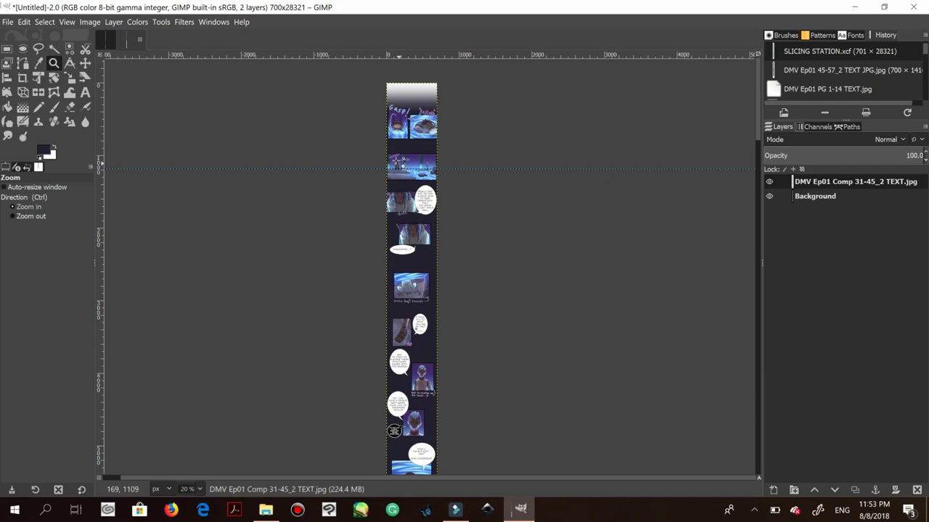
Add a second horizontal guide at 2360 px
click(90, 22)
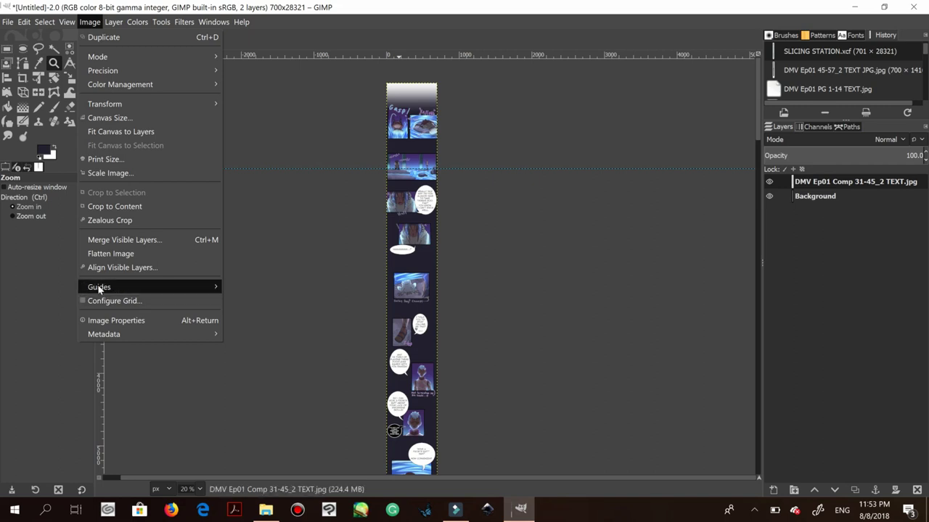
mouse_move(190, 293)
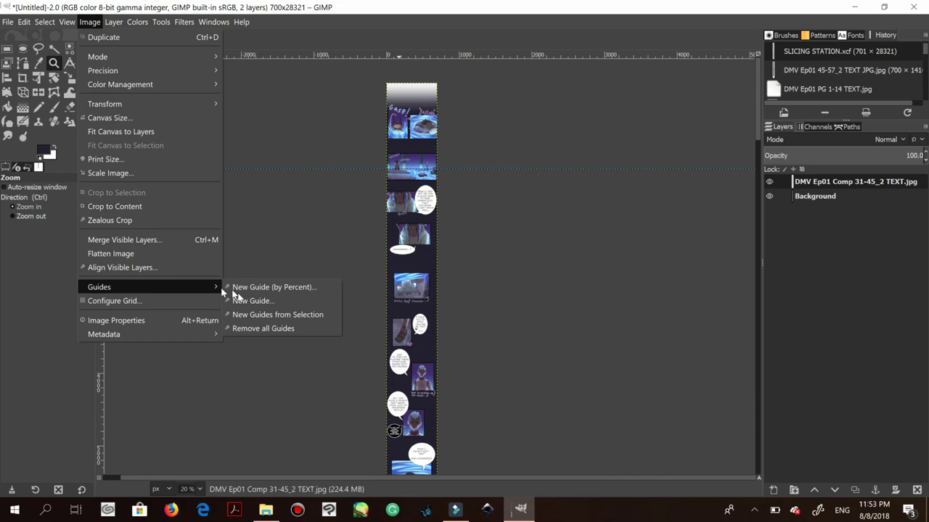
click(238, 300)
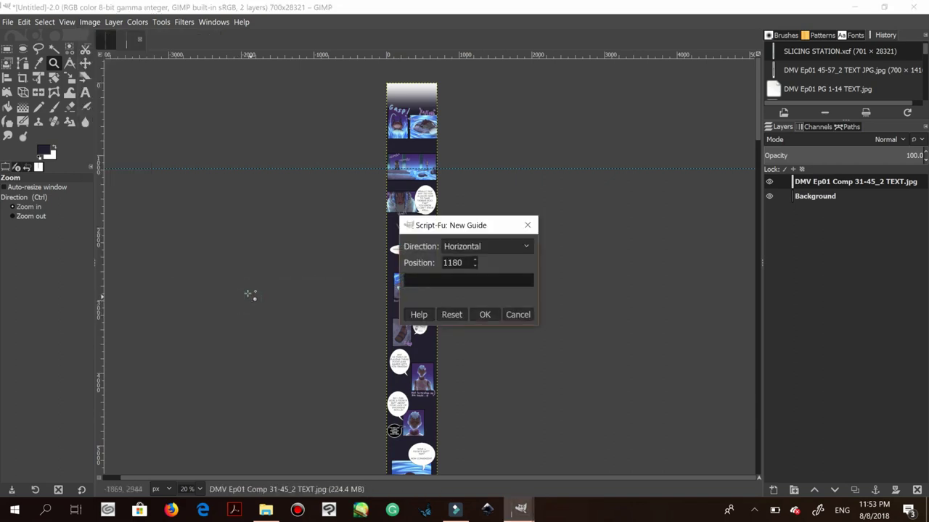
double_click(458, 263)
text(2300)
key(Return)
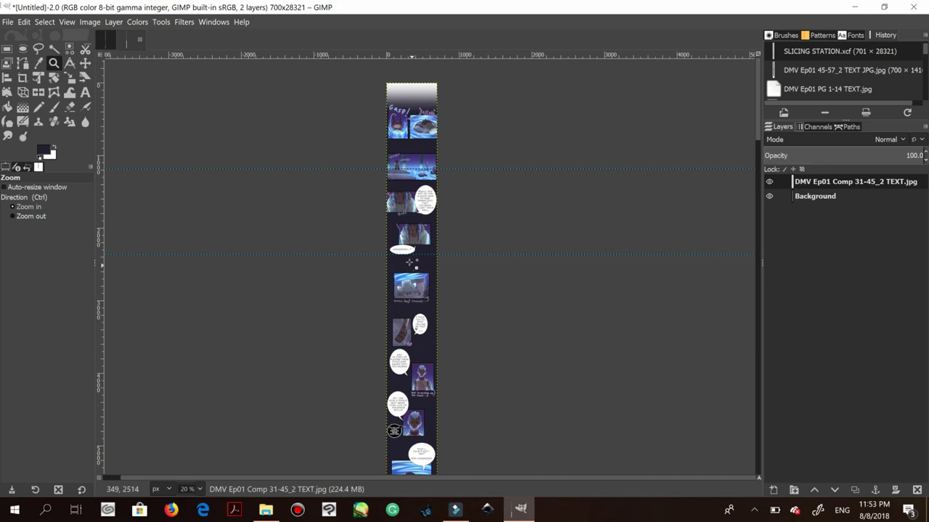
Add a third horizontal guide at 3540 px, then close the untitled test image
click(89, 23)
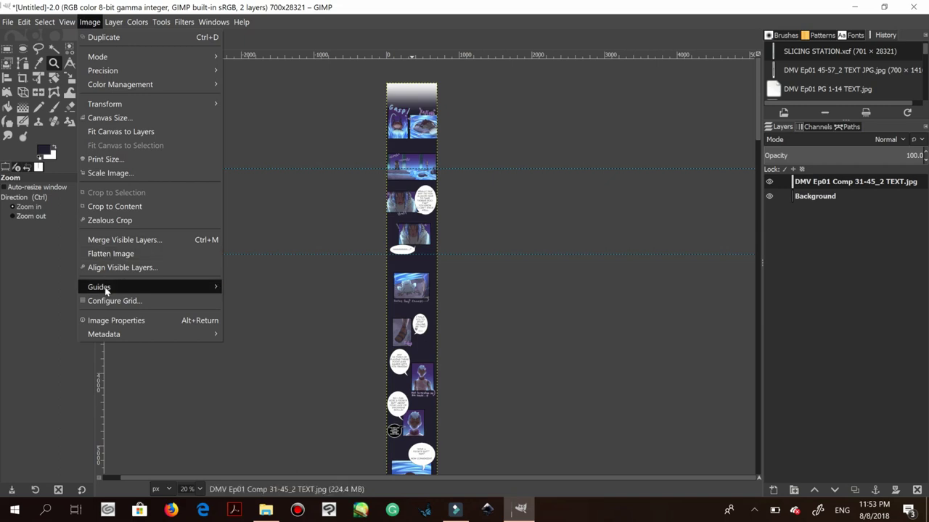
mouse_move(107, 291)
click(242, 301)
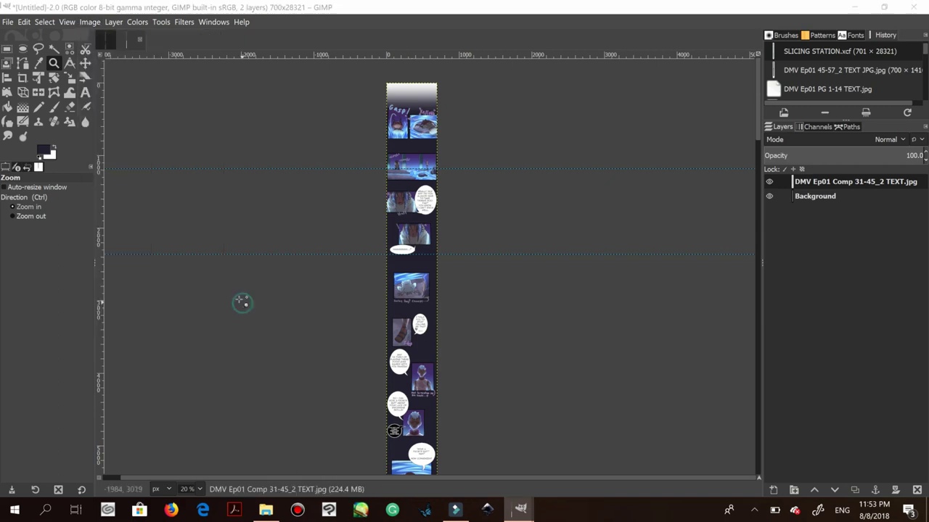
double_click(455, 262)
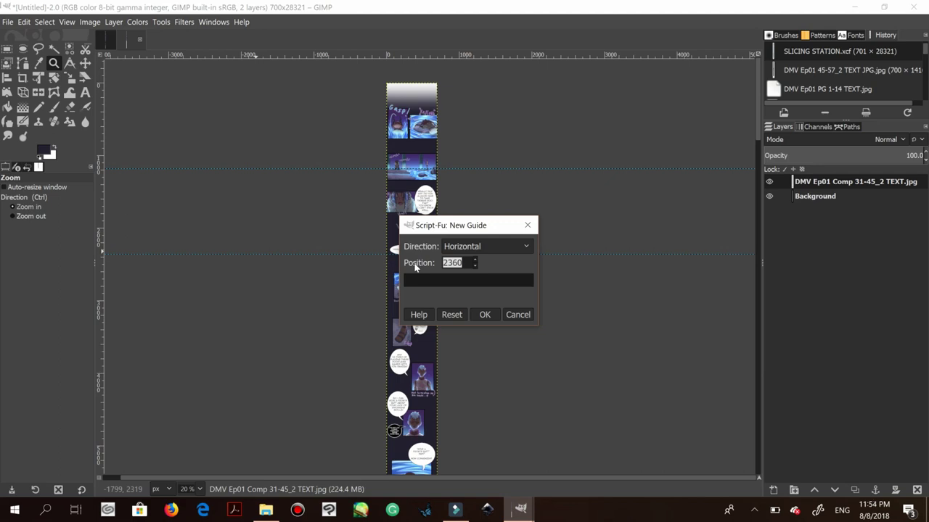
text(3540)
key(Return)
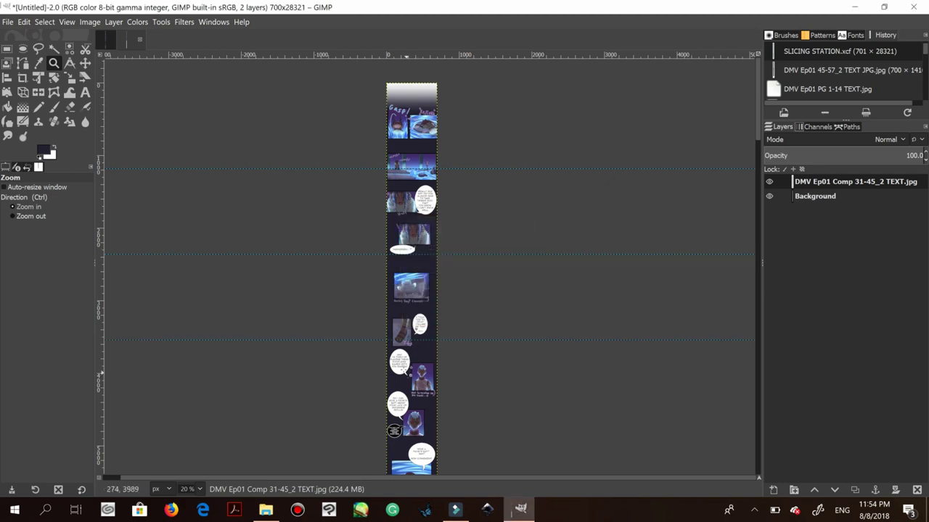
click(139, 39)
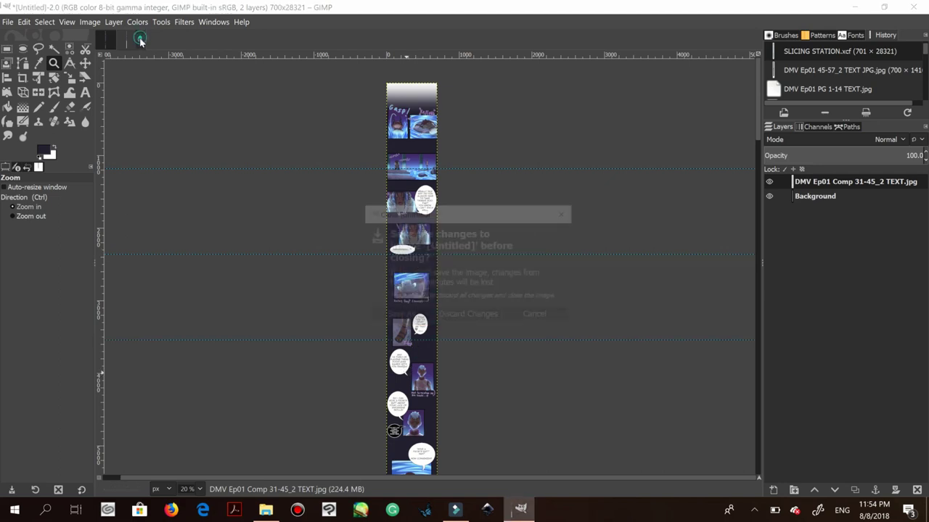
Discard the untitled image and scroll through SLICING STATION.xcf to check the guides
click(480, 316)
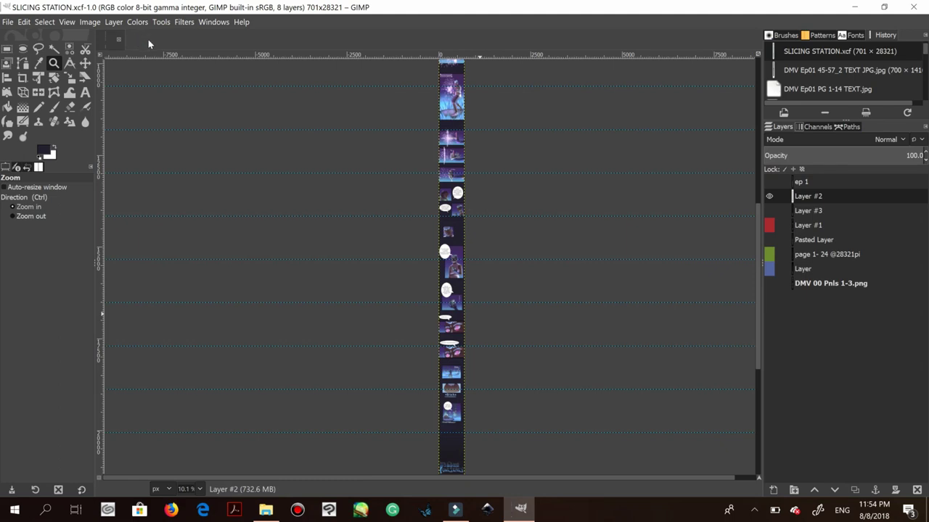
drag(756, 362, 755, 479)
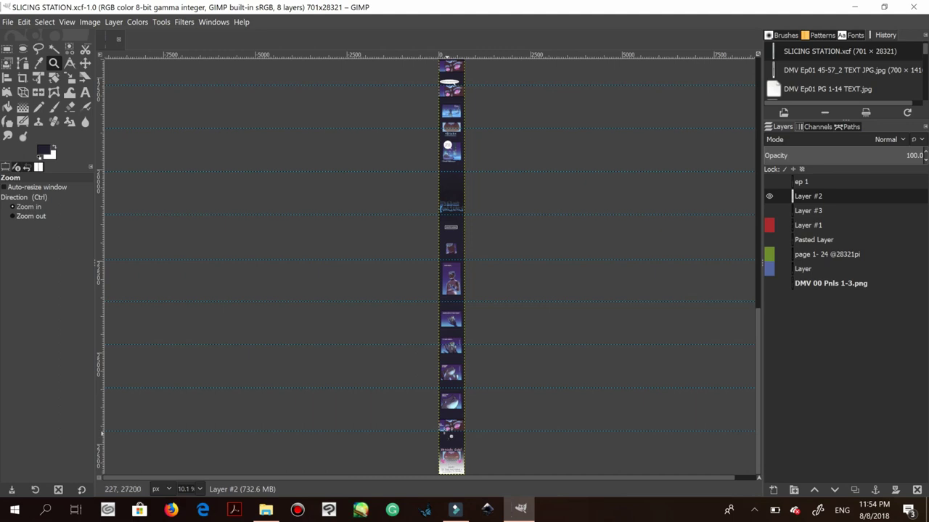
drag(762, 335, 755, 73)
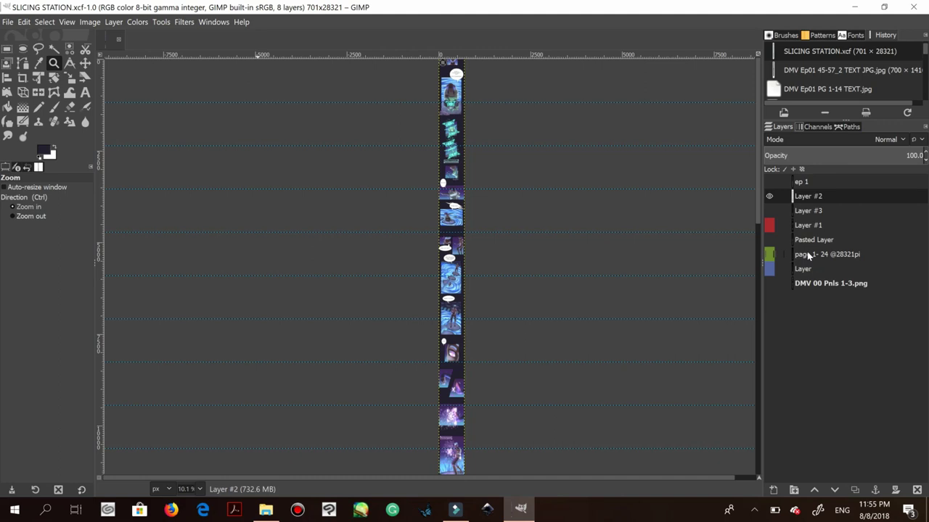
Open Filters > Web > Slice and move the slice dialog up and left
click(184, 23)
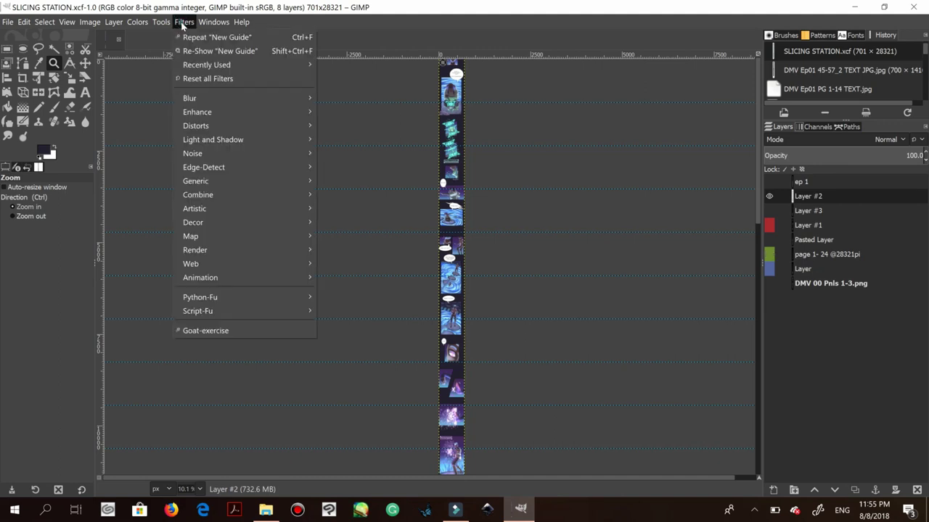
mouse_move(207, 268)
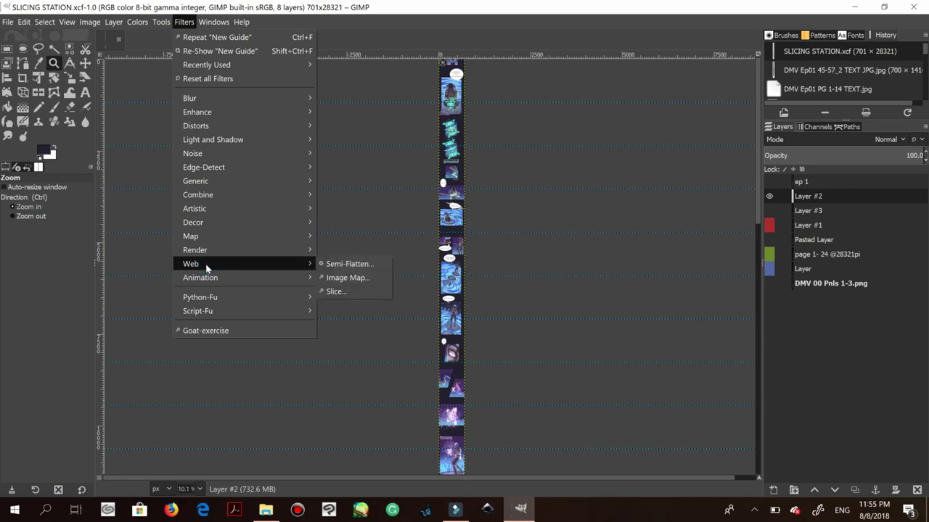
click(339, 291)
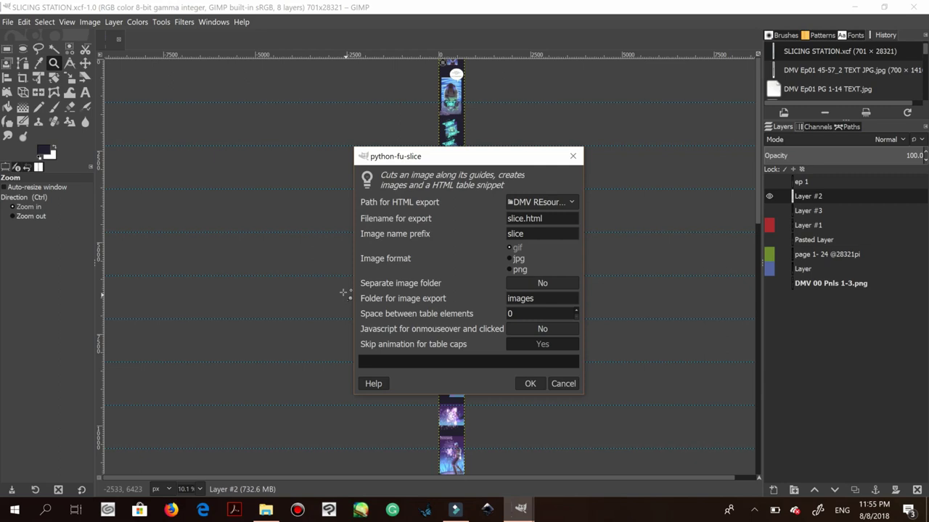
drag(436, 156, 374, 108)
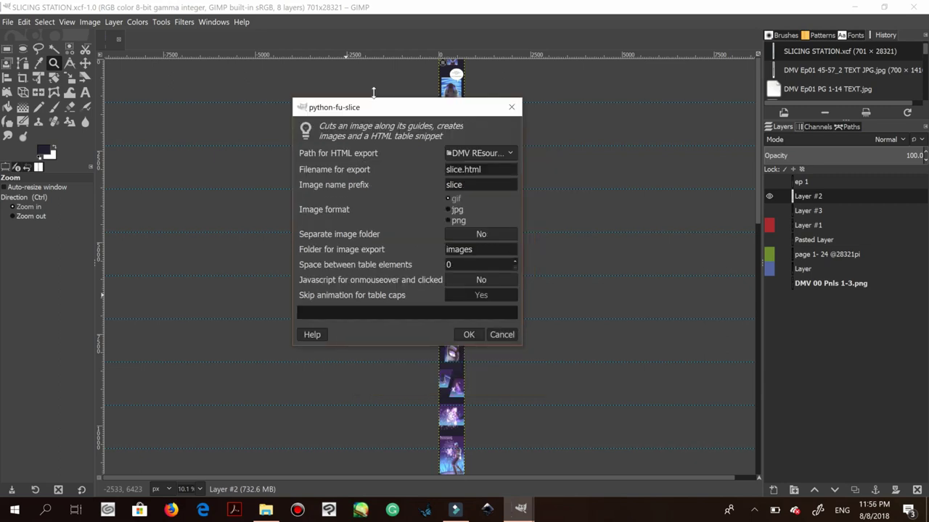
Set the HTML export path to a new Desktop folder named 'test ep 3'
click(460, 155)
click(459, 155)
click(460, 155)
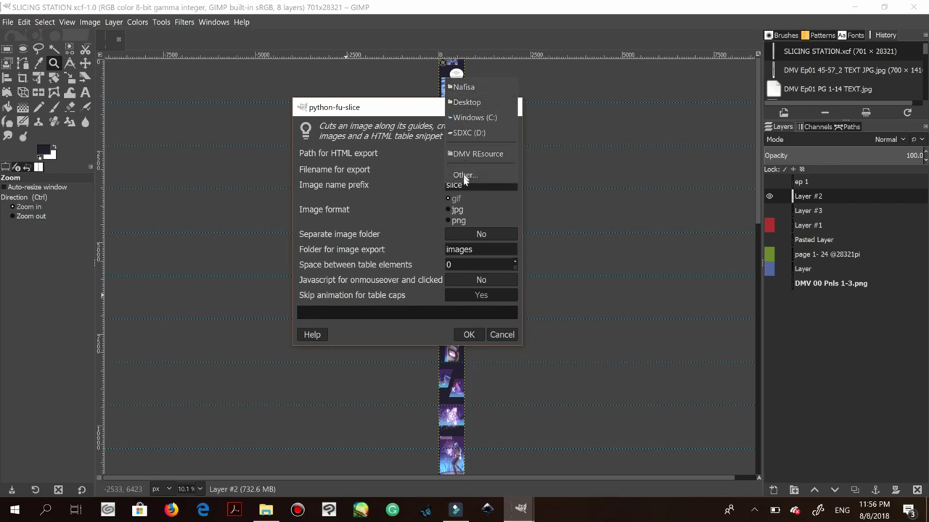
click(463, 104)
click(468, 156)
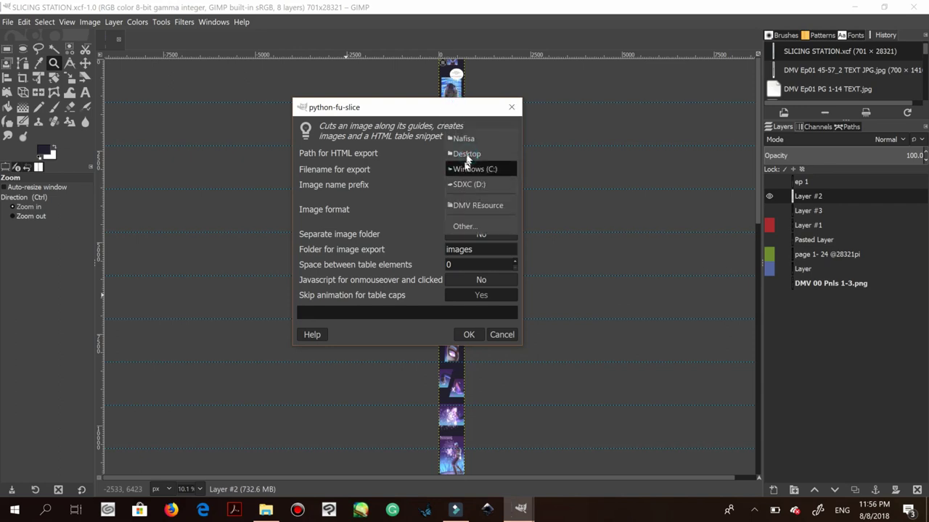
click(465, 226)
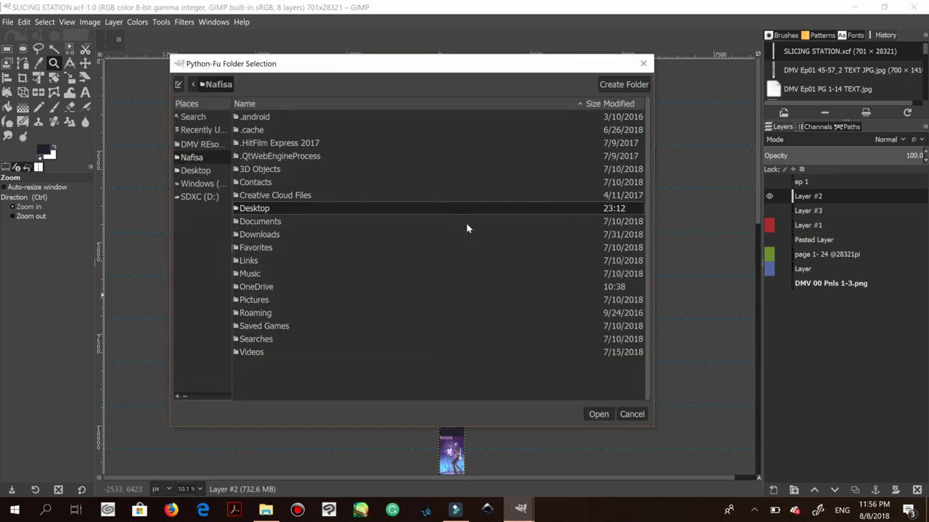
double_click(263, 209)
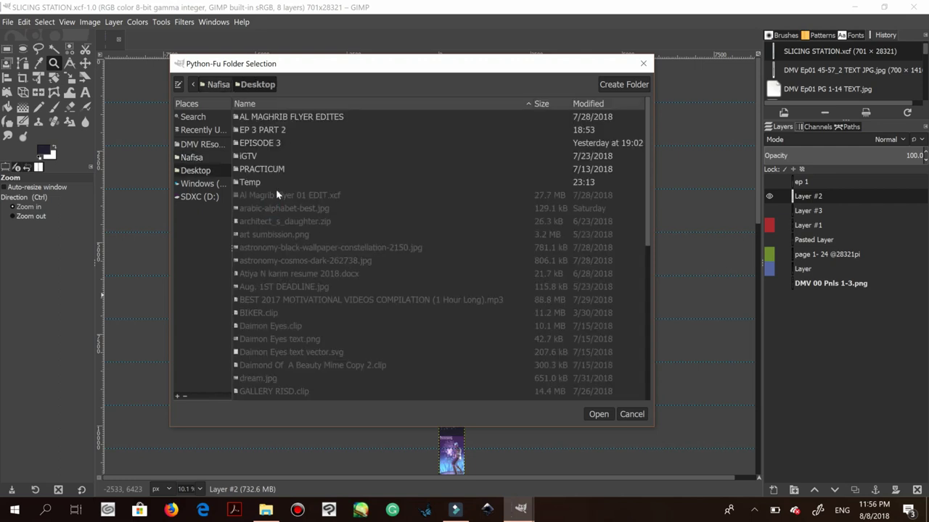
click(613, 84)
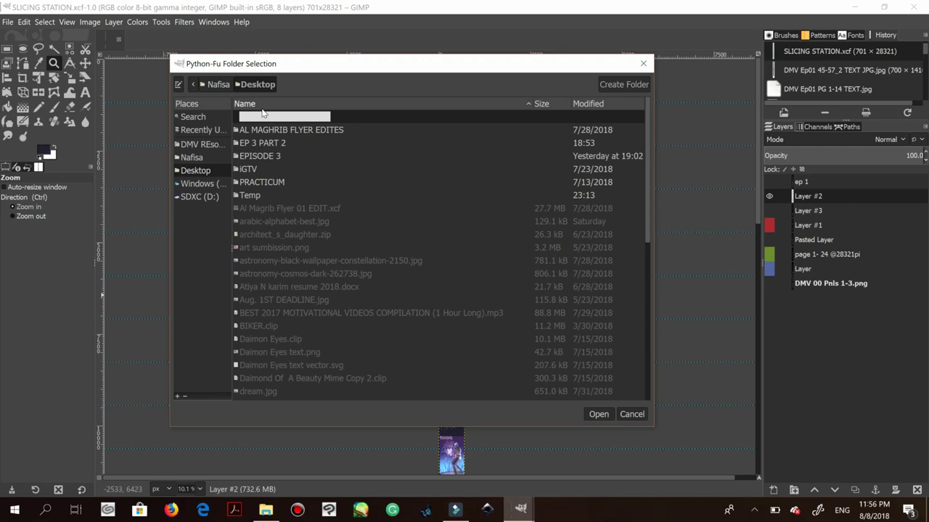
text(test ep 3)
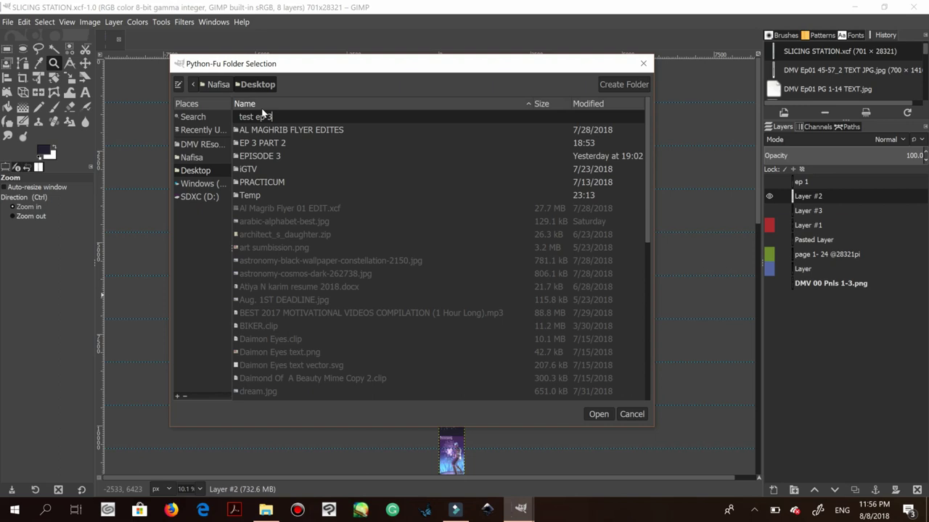
key(Return)
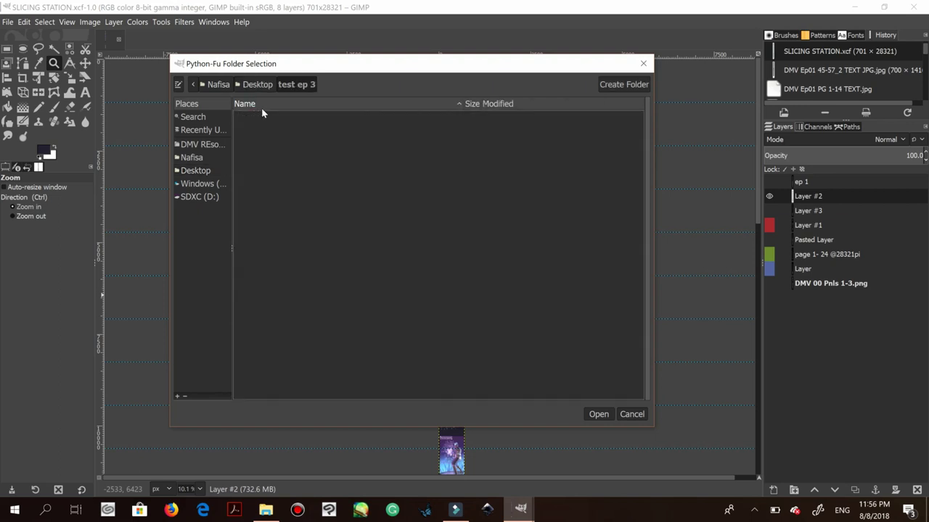
click(598, 415)
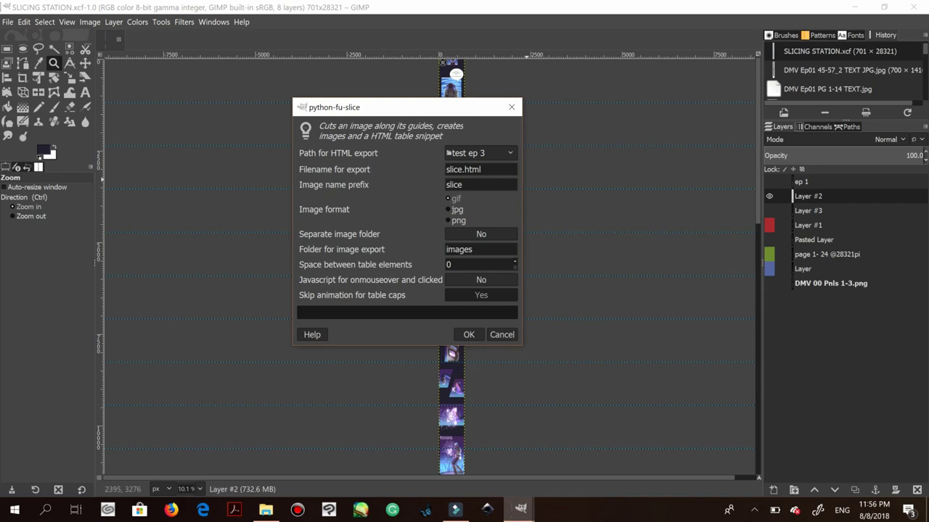
Set filename DMV WT, image prefix Ep 03, jpg format, and clear the image folder field
triple_click(485, 169)
text(dMV WT)
click(449, 169)
key(BackSpace)
text(D)
key(Tab)
text(Ep 03)
click(448, 210)
click(479, 249)
key(BackSpace)
key(BackSpace)
key(BackSpace)
key(BackSpace)
key(BackSpace)
key(BackSpace)
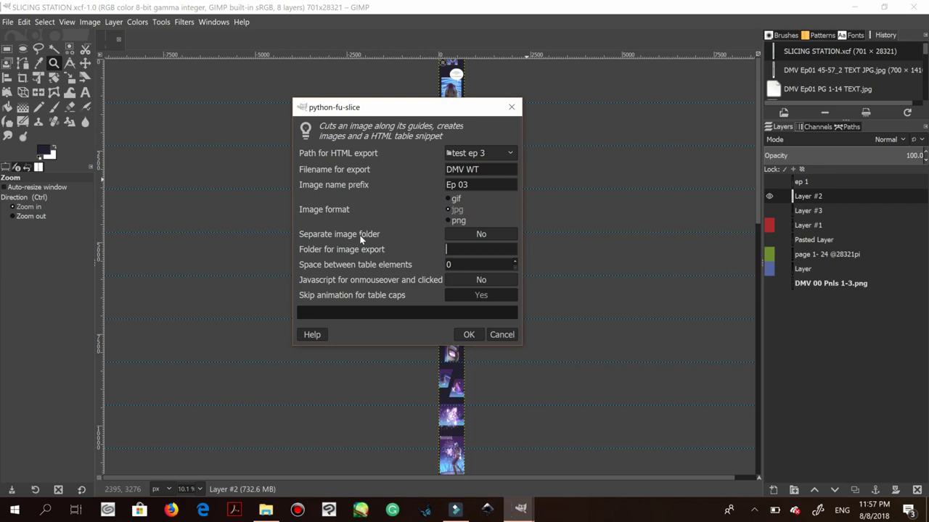
Name the image export folder 'Episode 3 DMV' and shift the slice dialog left
text(Episode 3 DMV)
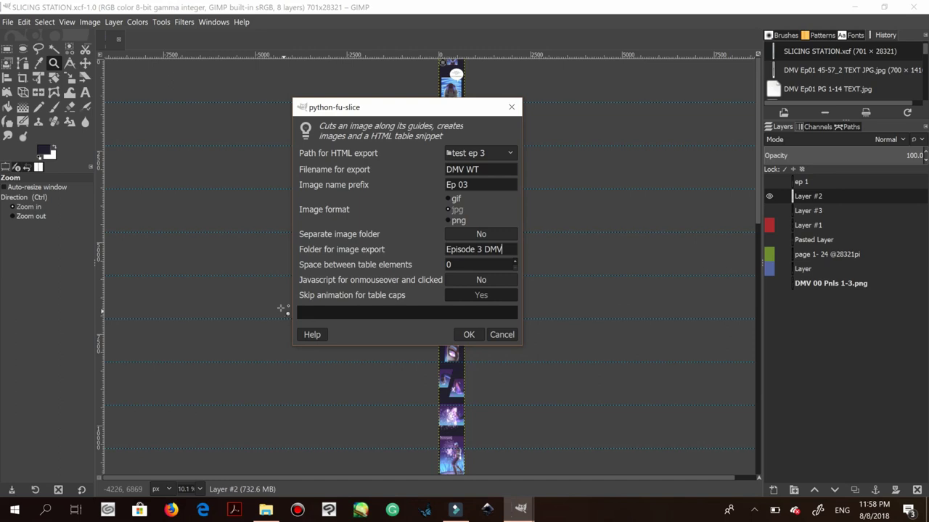
drag(389, 107, 279, 105)
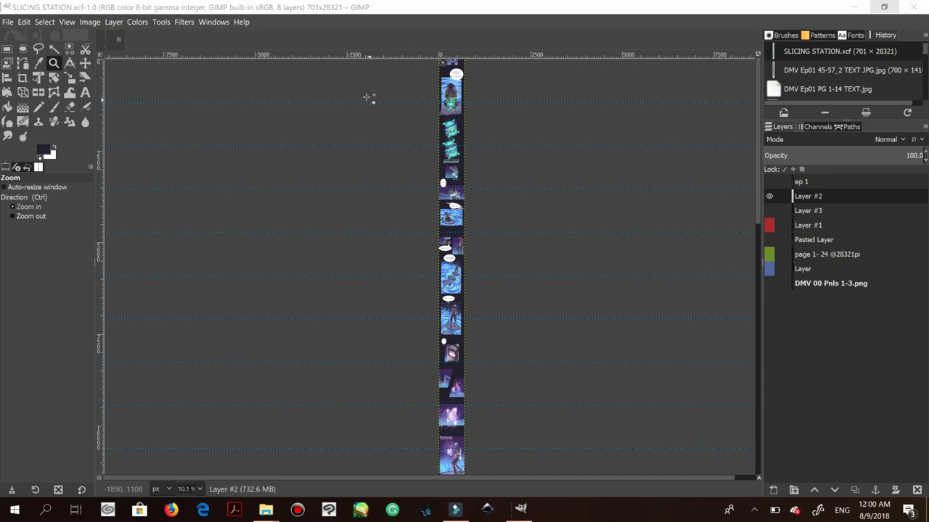
Open the Desktop's EP 3 PART 2 folder and view EP 03_0_0 in Photos
click(266, 510)
click(311, 450)
double_click(253, 136)
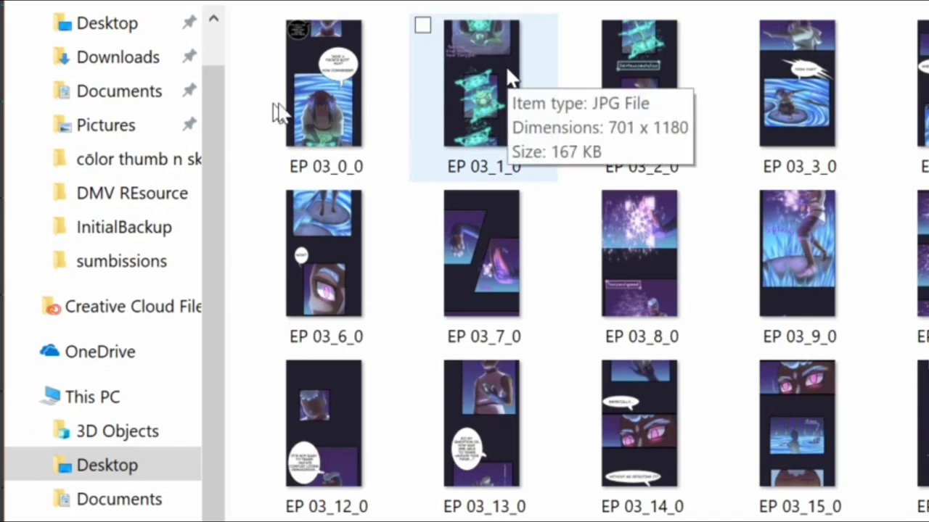
click(311, 86)
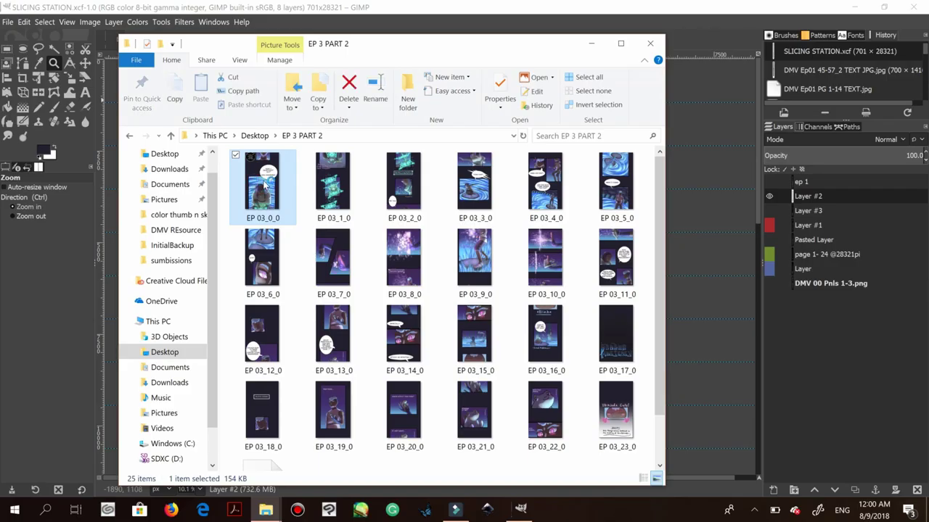
double_click(264, 185)
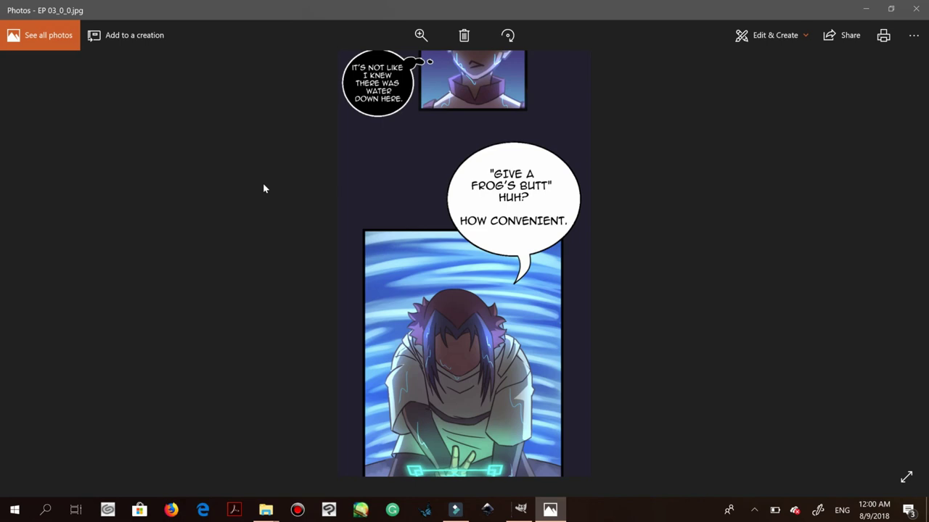
Step through the sliced panels in Photos, close it, and show hidden tray icons
key(Right)
key(Right)
key(Right)
key(Right)
key(Right)
key(Right)
key(Right)
key(Right)
key(Right)
key(Right)
key(Right)
key(Right)
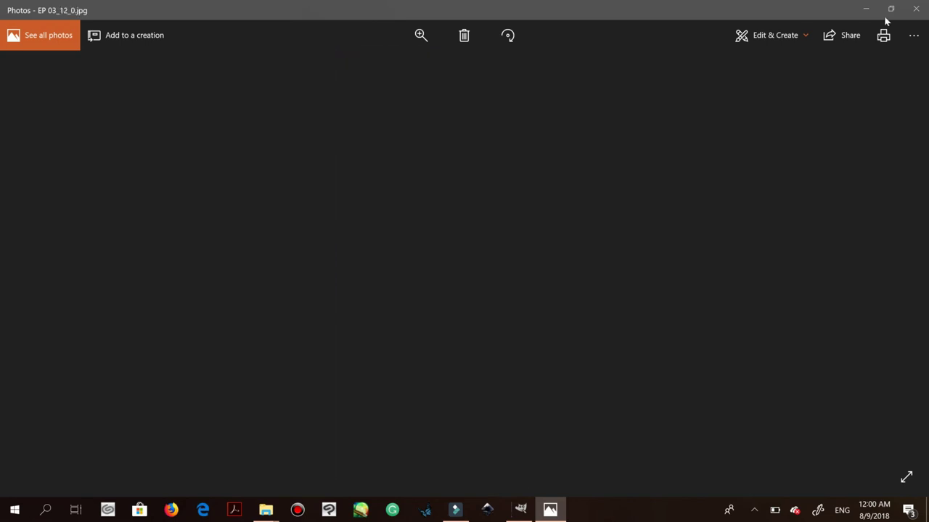
click(914, 8)
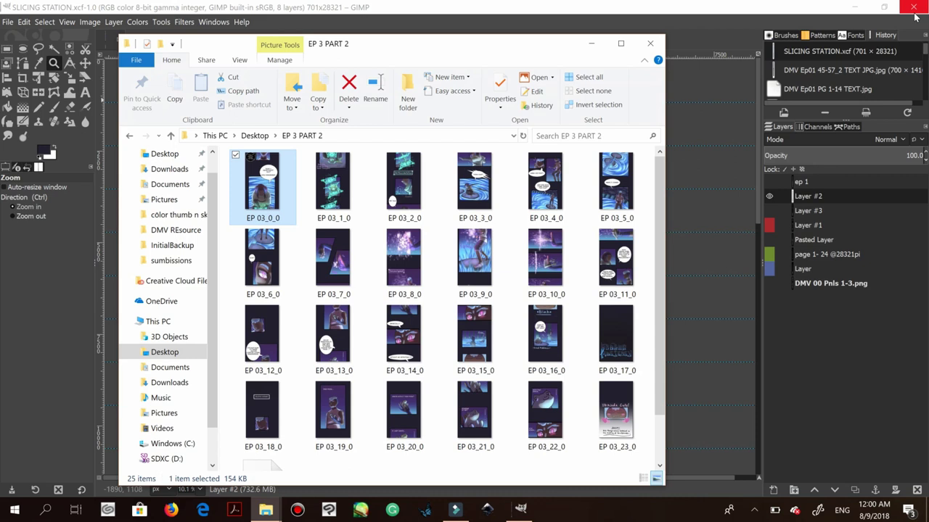
click(753, 510)
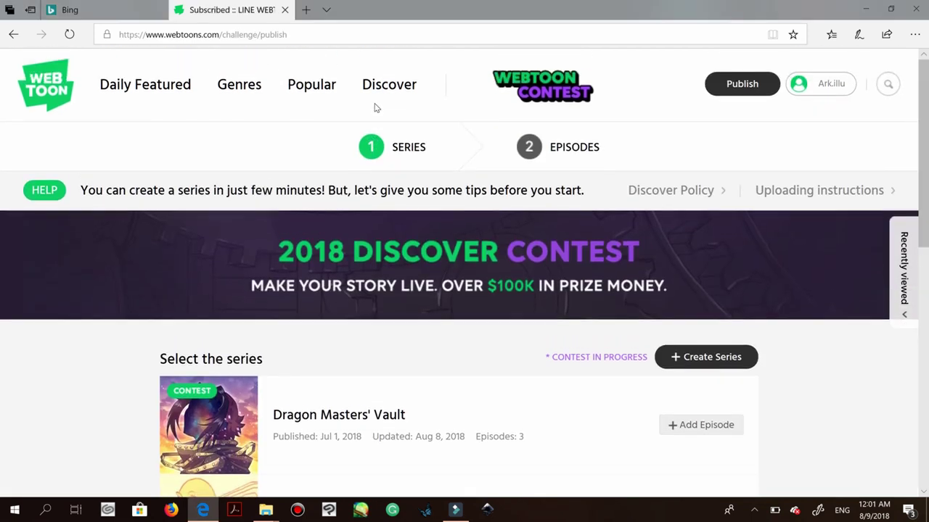
scroll(375, 108, down, 3)
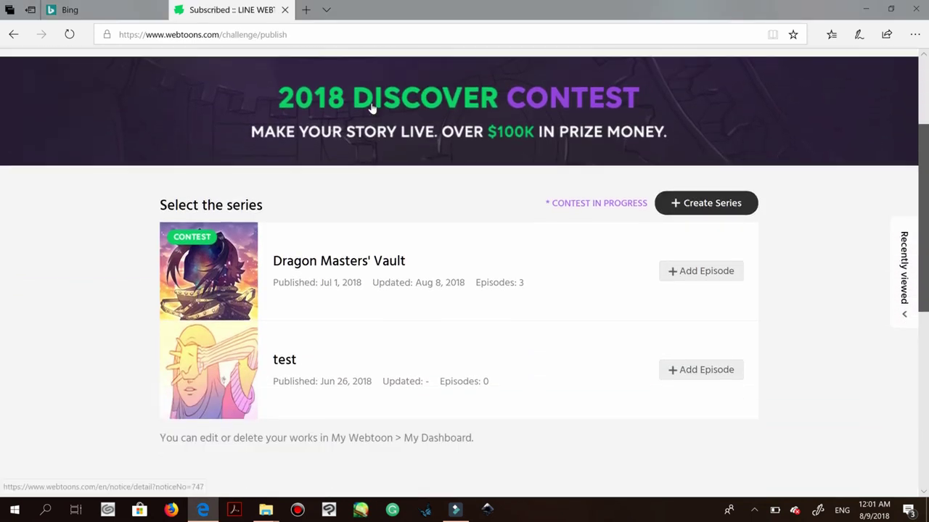
scroll(375, 108, up, 3)
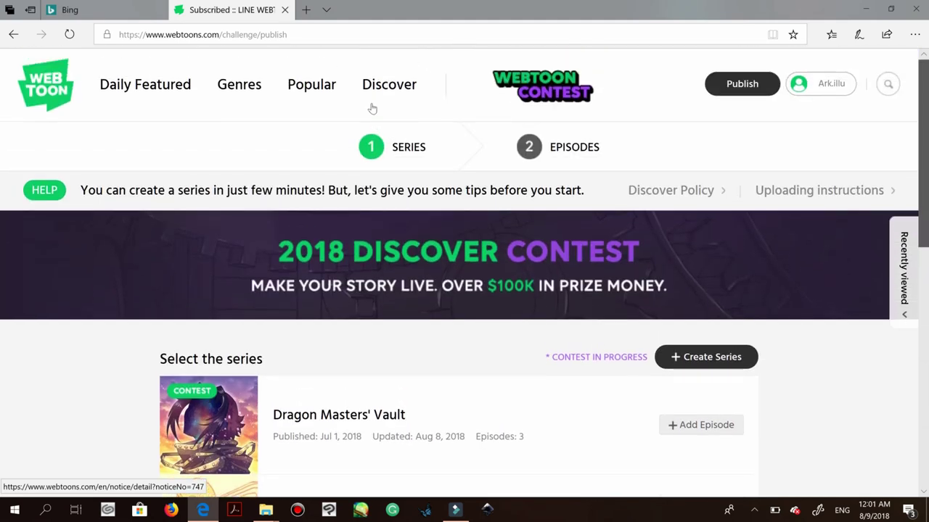
scroll(371, 109, down, 2)
scroll(371, 109, down, 1)
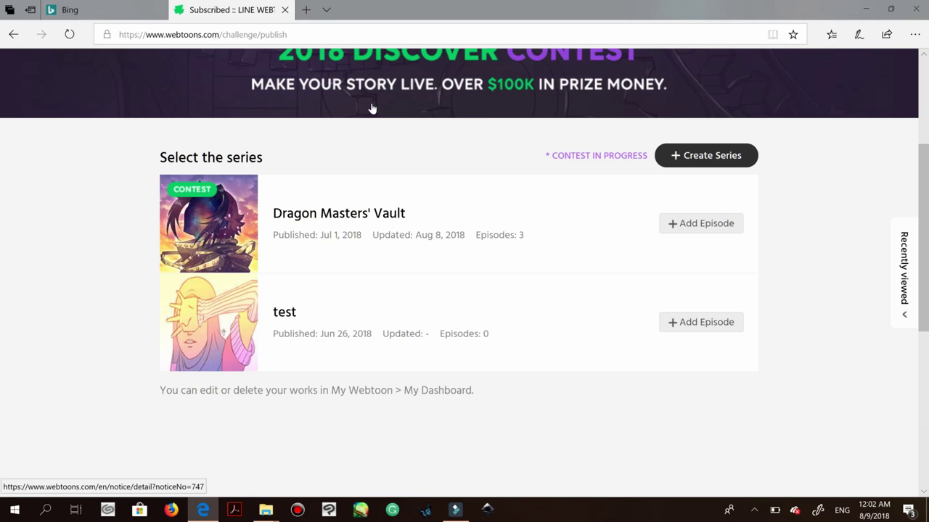
key(alt+Left)
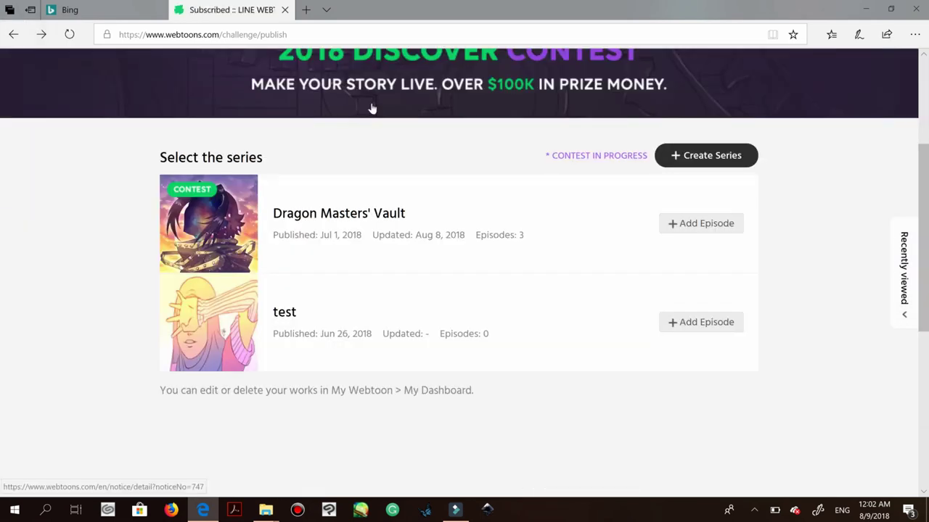
Start a new series and upload Episode thumb 03 as its thumbnail
click(372, 108)
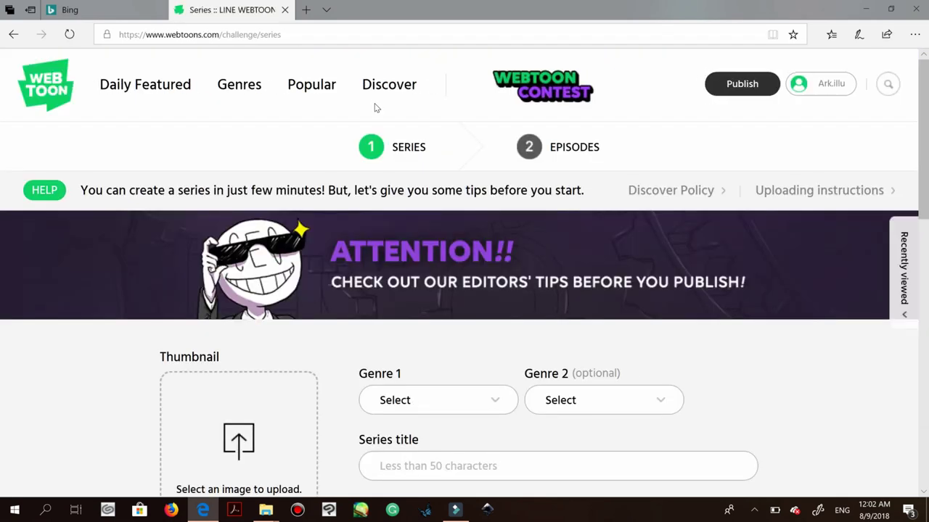
scroll(376, 108, down, 3)
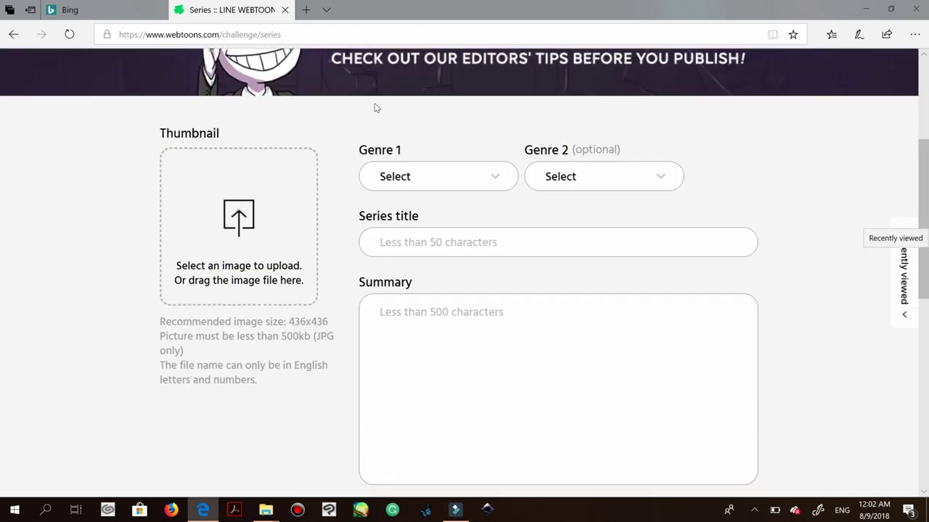
click(227, 222)
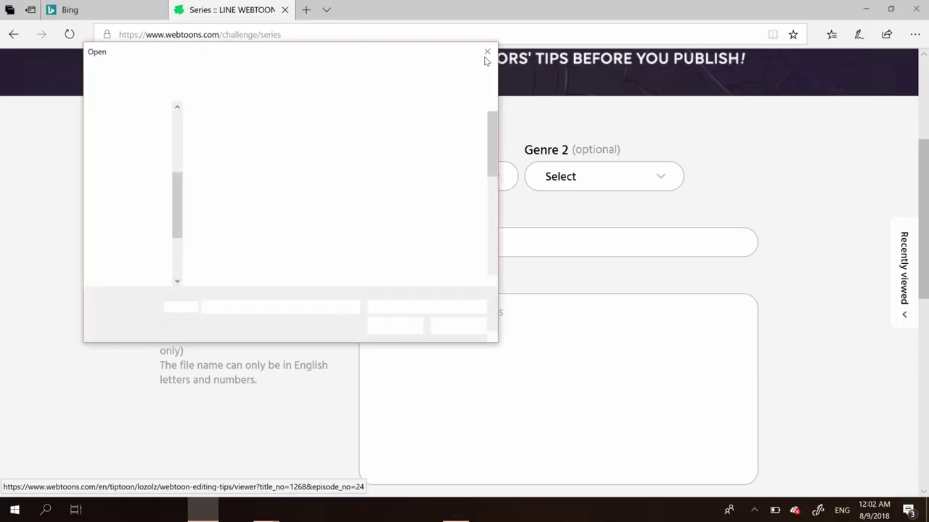
drag(493, 175, 489, 294)
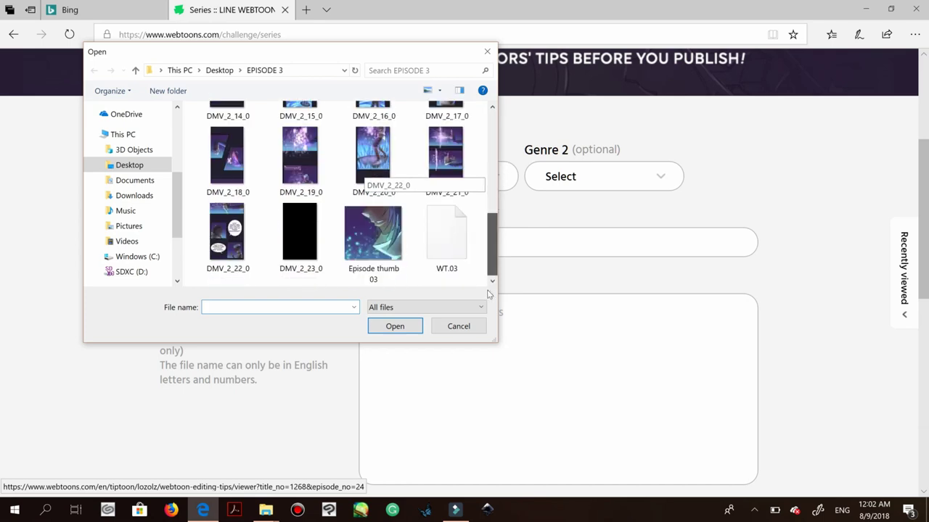
click(366, 238)
click(394, 326)
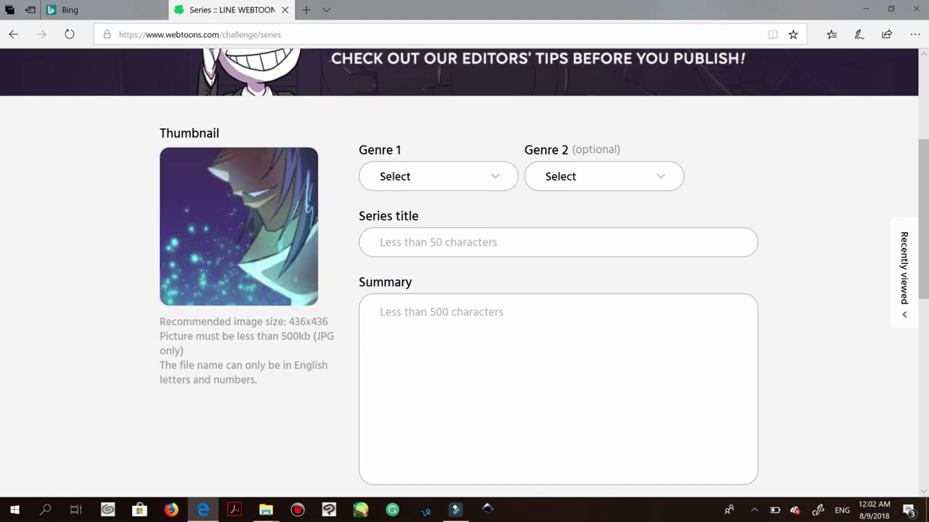
Set Genre 1 to COMEDY and Genre 2 to ROMANCE
click(438, 176)
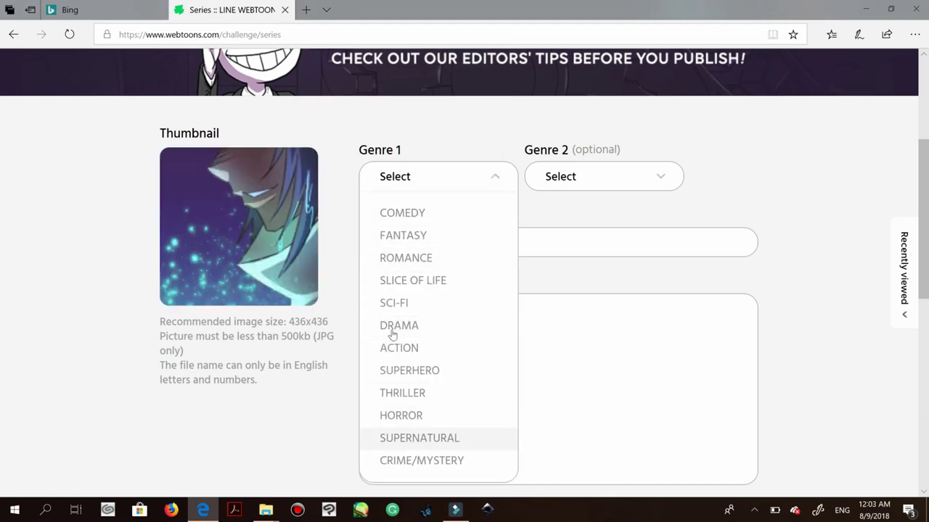
click(438, 211)
click(604, 177)
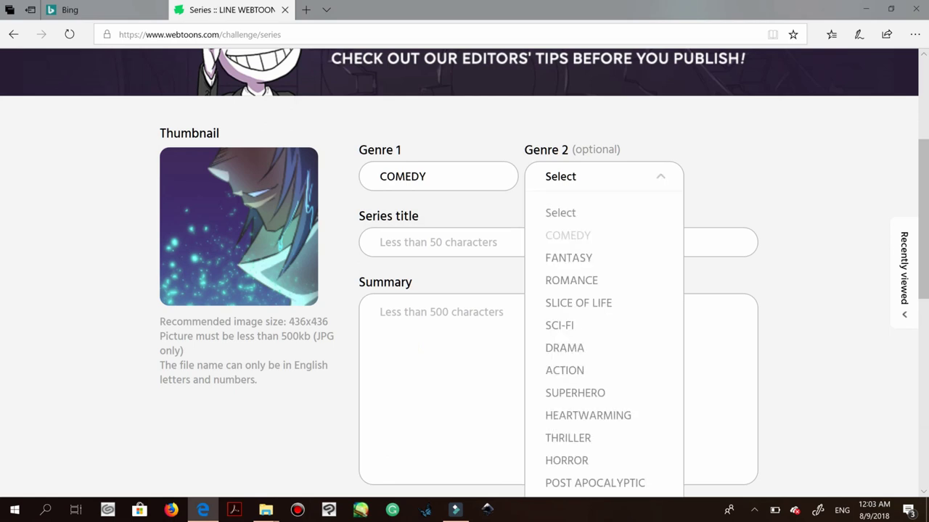
click(571, 280)
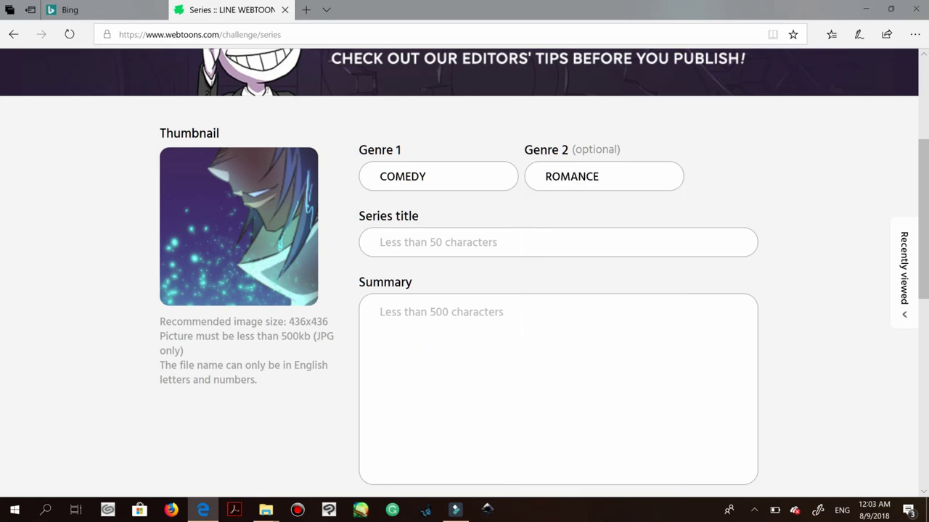
scroll(465, 273, down, 1)
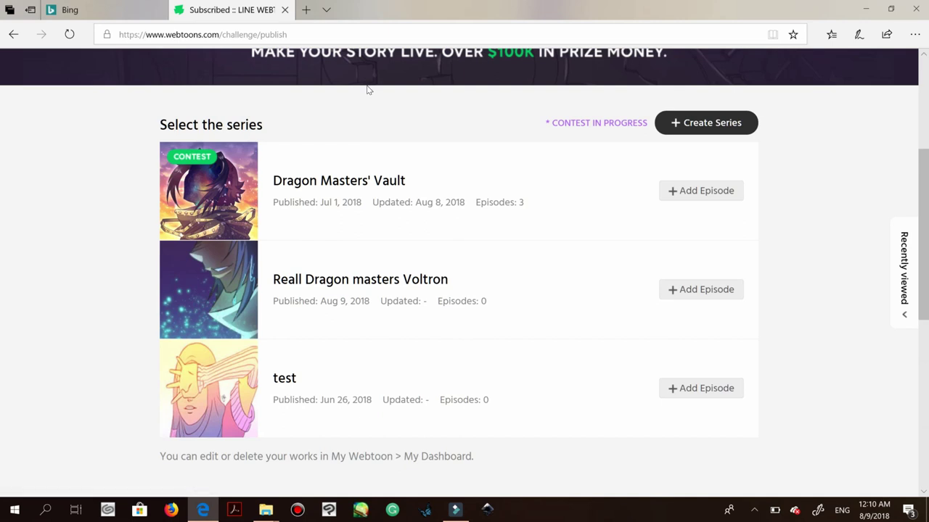
Start adding a new episode to the Reall Dragon masters Voltron series
key(Tab)
key(Return)
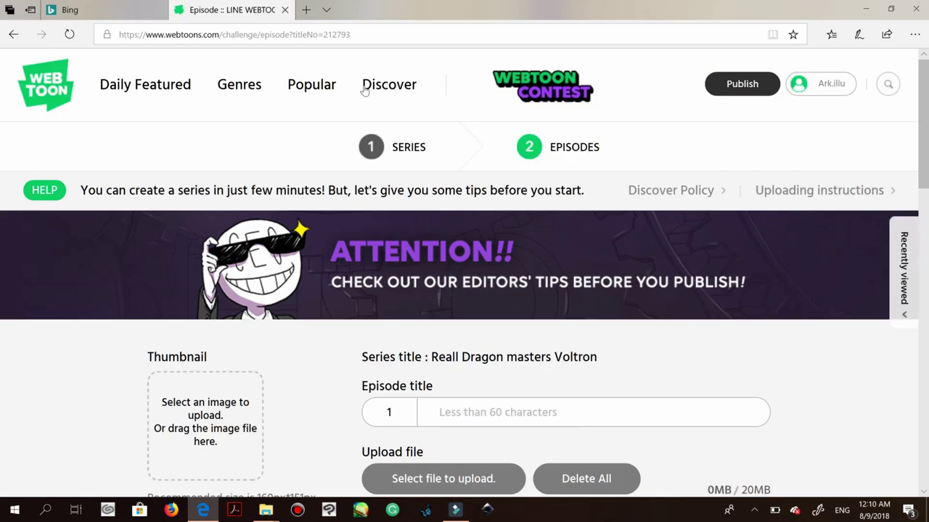
Choose Episode thumb 03 as the episode thumbnail
scroll(364, 89, down, 1)
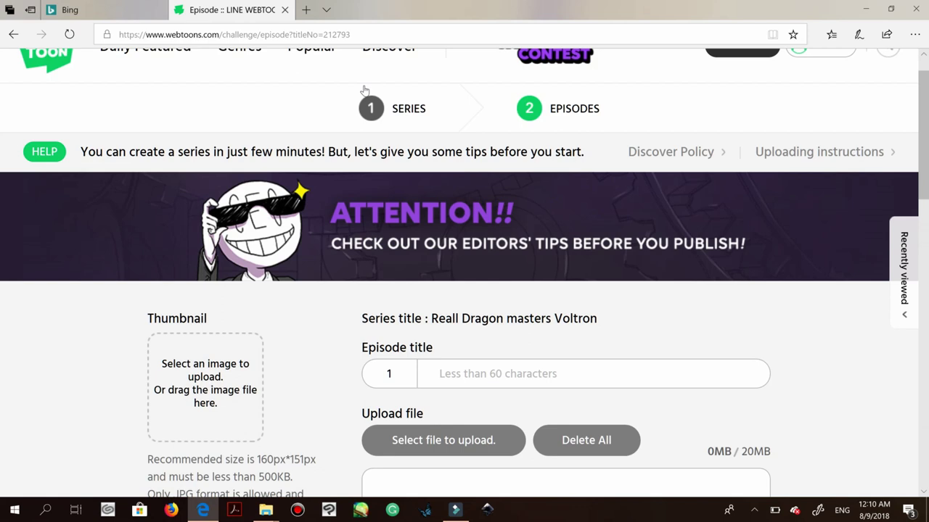
scroll(365, 89, down, 1)
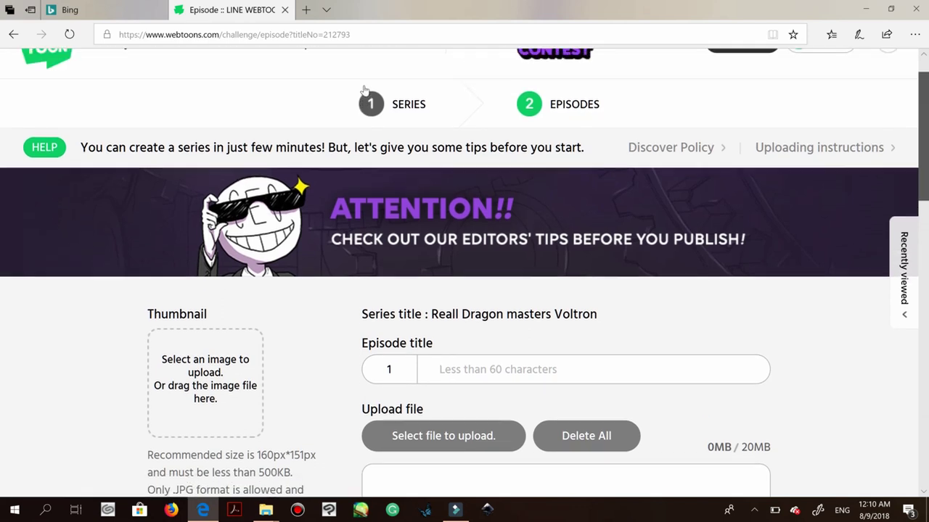
scroll(365, 90, down, 2)
scroll(365, 90, up, 1)
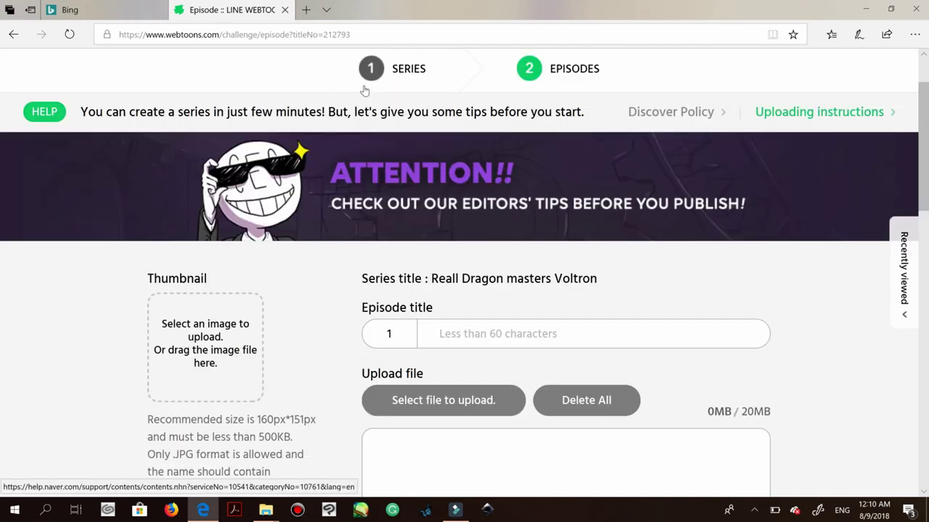
scroll(365, 90, down, 3)
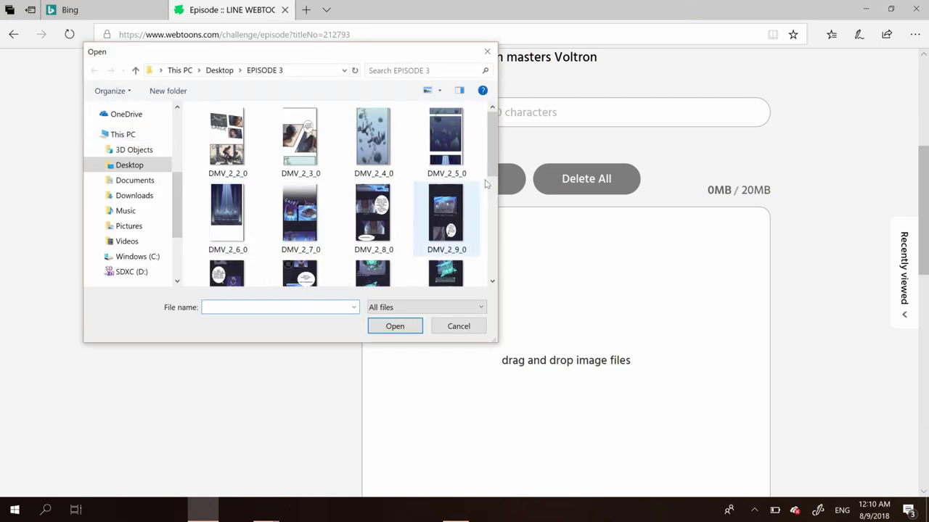
scroll(486, 217, down, 5)
click(396, 250)
click(395, 326)
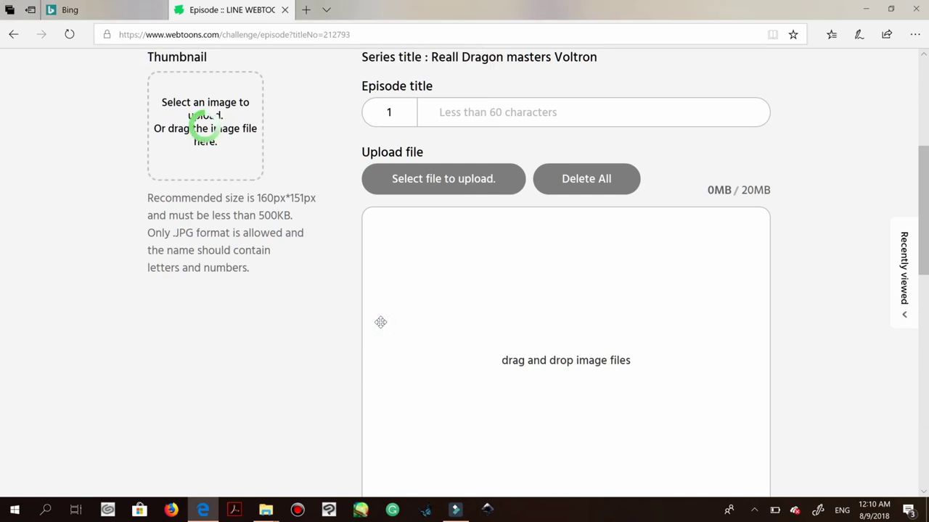
Enter 'Blah' as the title for episode 1
text(Blah)
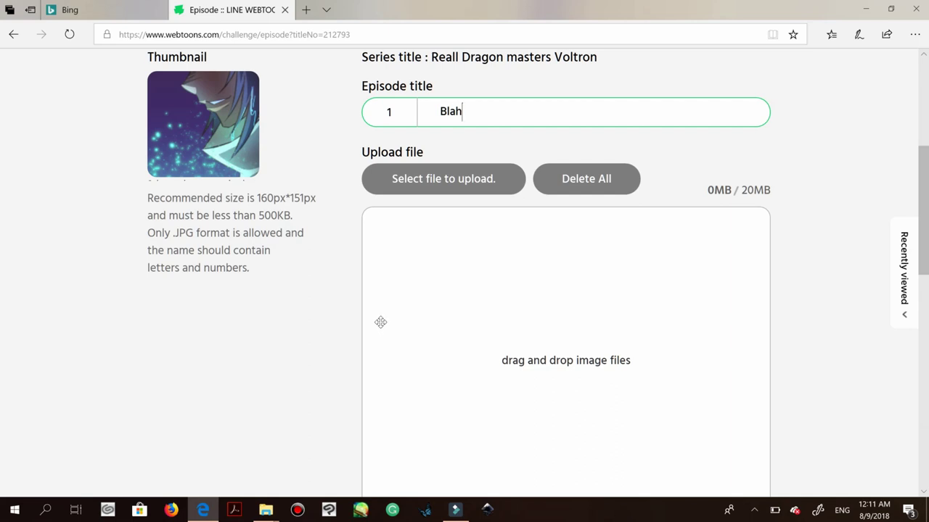
click(381, 322)
click(409, 174)
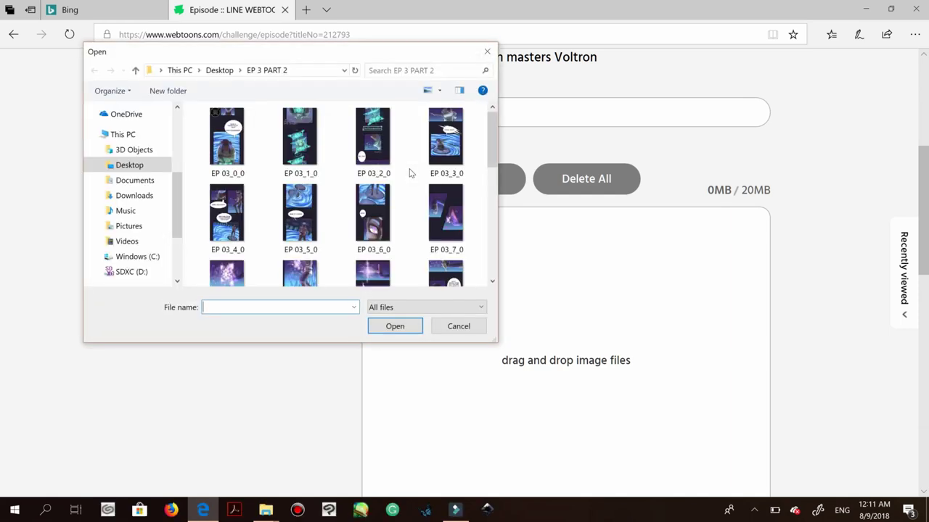
Upload panels EP 03_0_0 through EP 03_23_0 from the EP 3 PART 2 folder
drag(496, 340, 567, 444)
drag(561, 305, 554, 260)
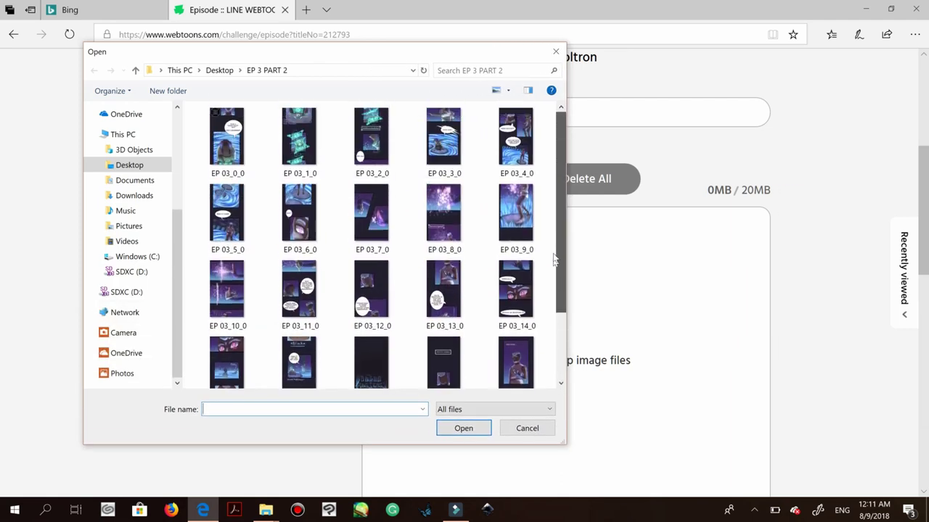
click(203, 138)
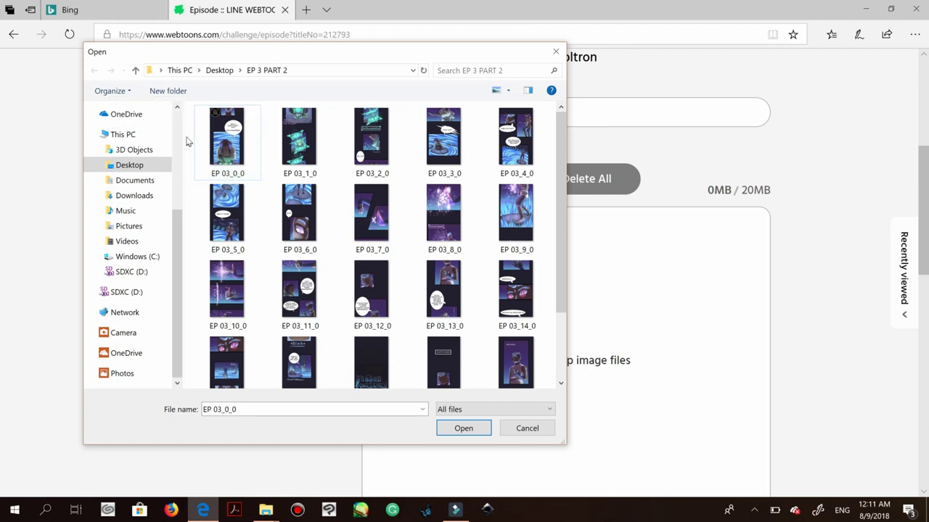
drag(186, 138, 516, 299)
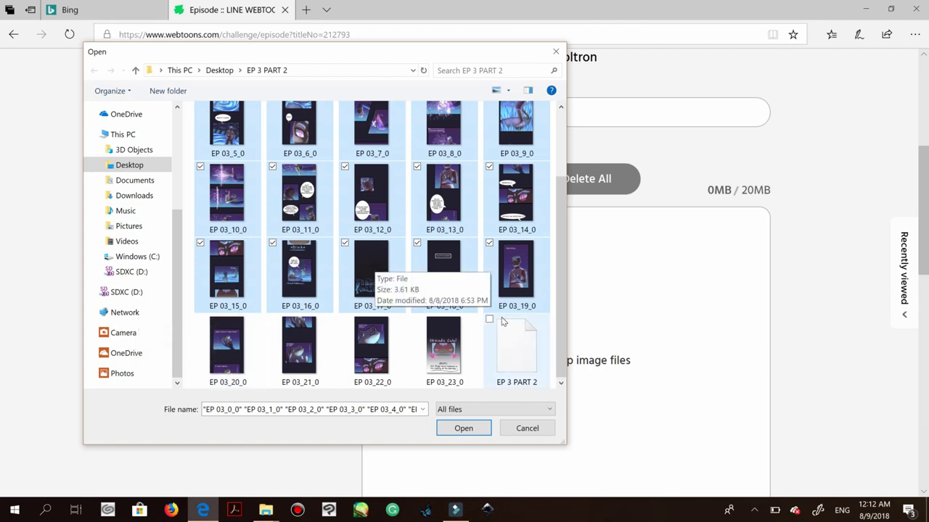
ctrl+click(221, 344)
ctrl+click(295, 354)
ctrl+click(369, 353)
ctrl+click(438, 358)
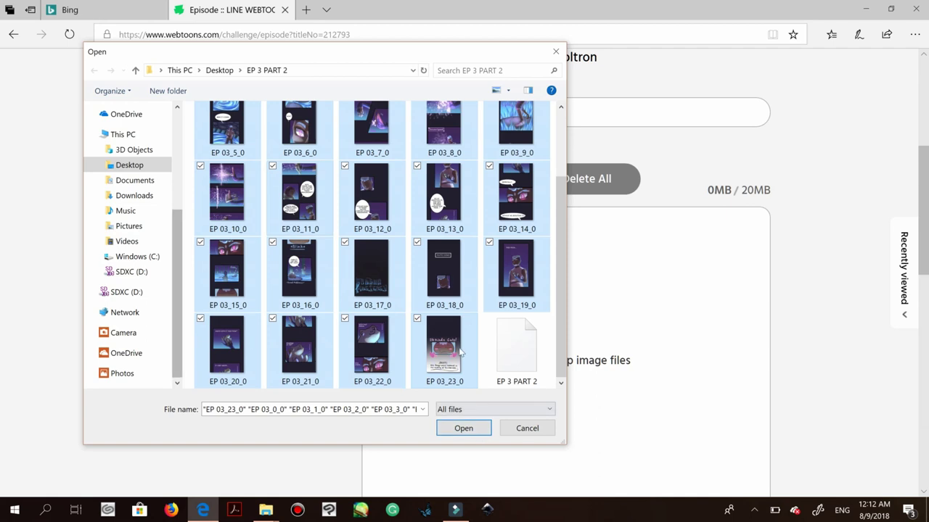
click(469, 430)
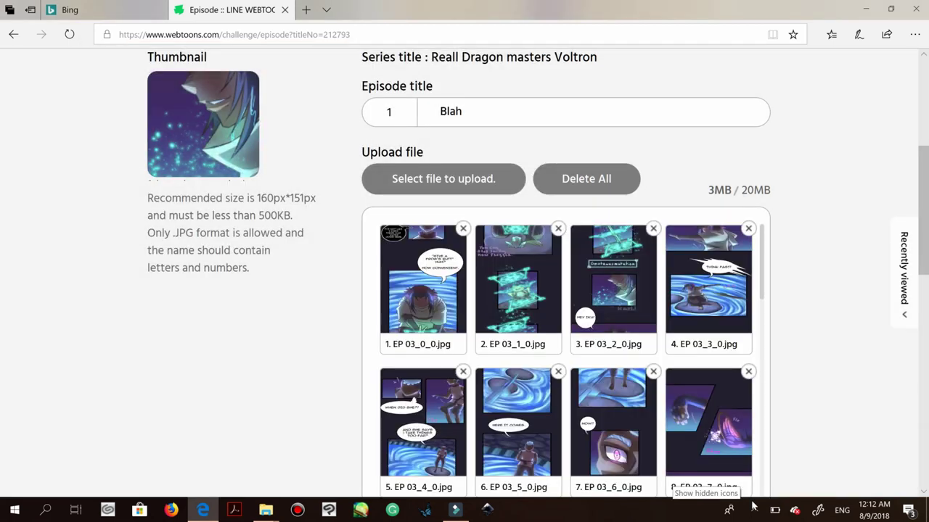
Open the mobile preview of the Blah episode from the Preview section
key(Page_Down)
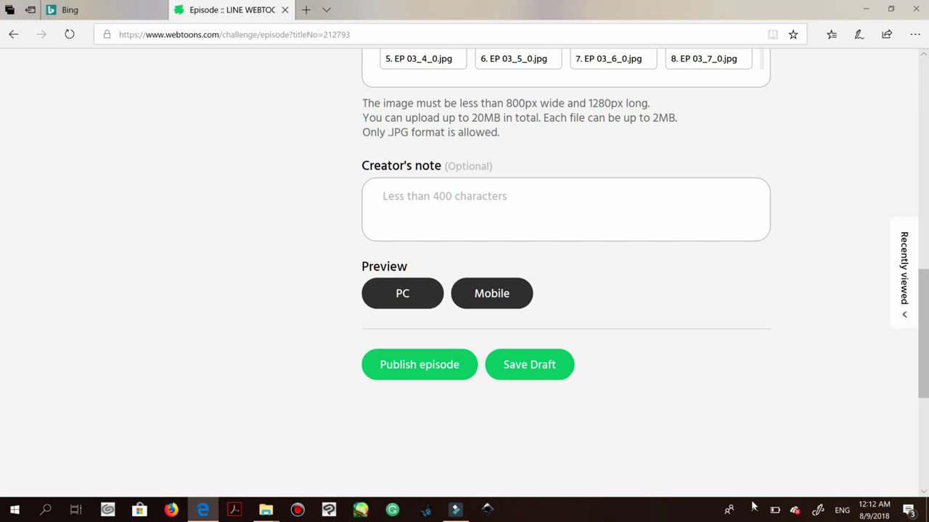
click(752, 508)
click(491, 293)
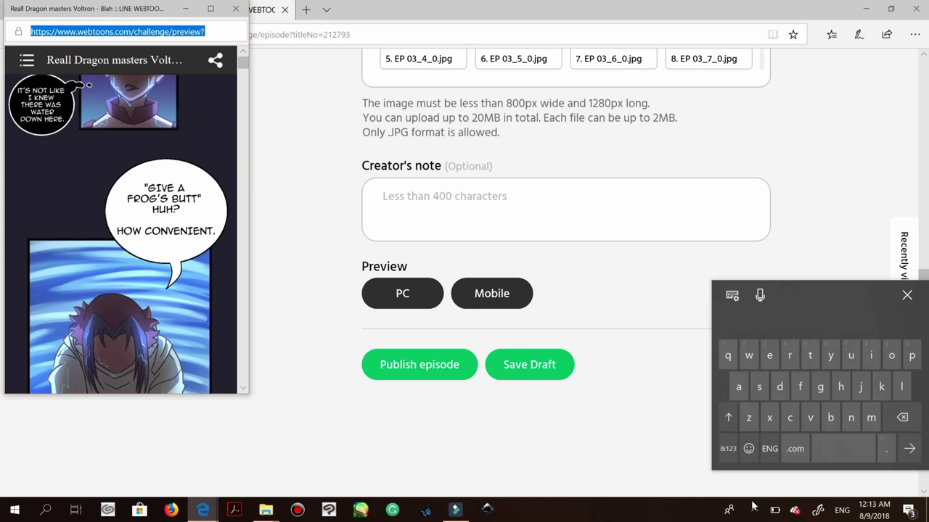
Scroll the Blah episode preview to its final panel, then close the preview
scroll(121, 218, down, 10)
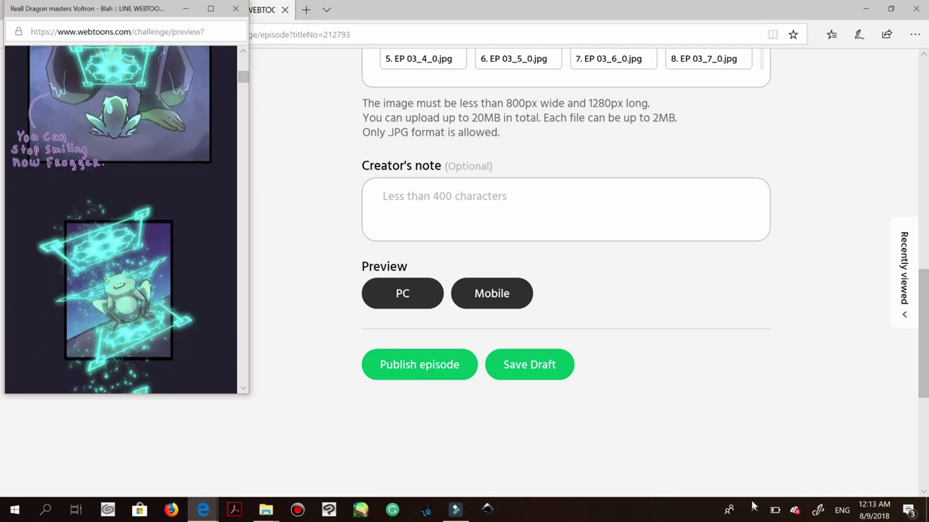
scroll(121, 217, down, 8)
scroll(120, 218, down, 8)
scroll(120, 218, down, 4)
scroll(120, 218, down, 5)
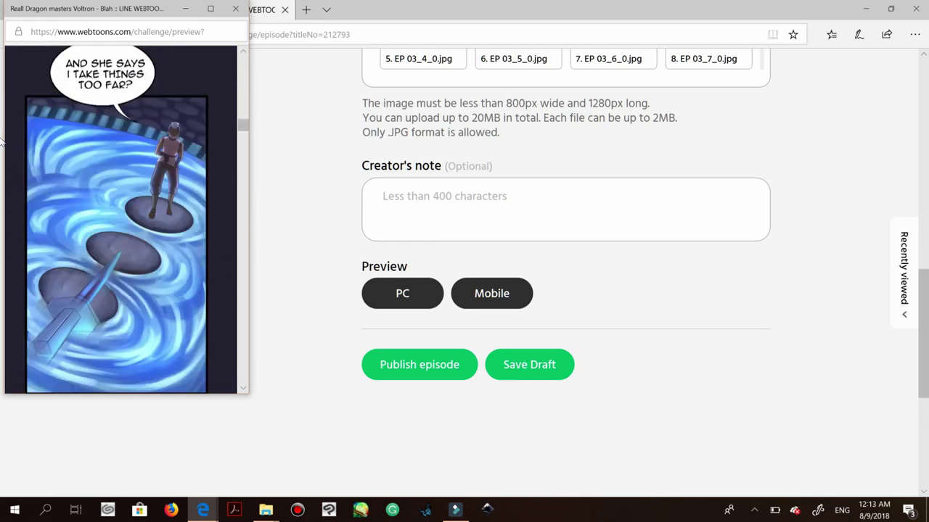
scroll(1, 142, down, 6)
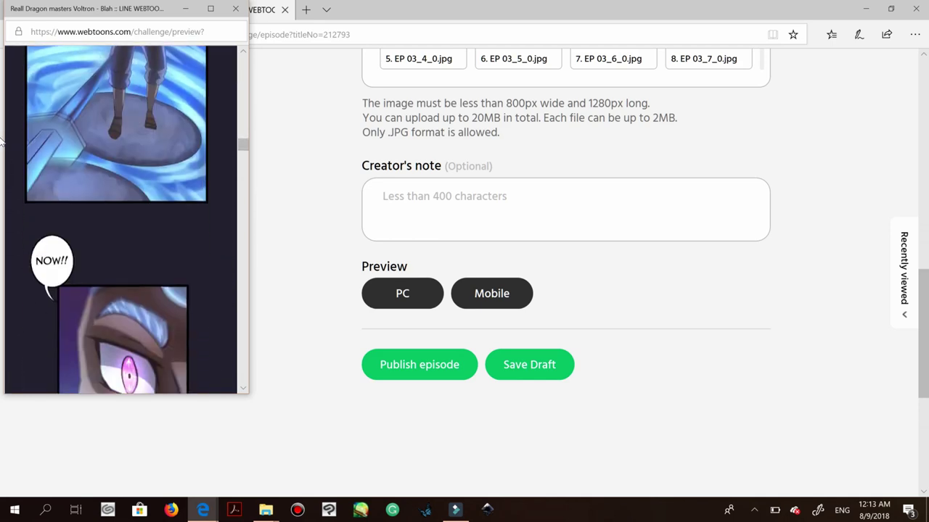
scroll(2, 142, down, 8)
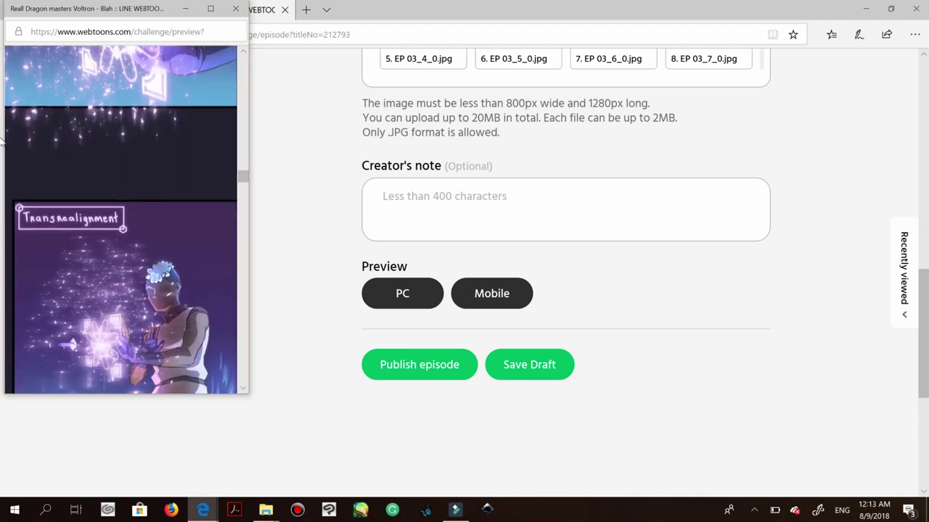
scroll(1, 141, down, 8)
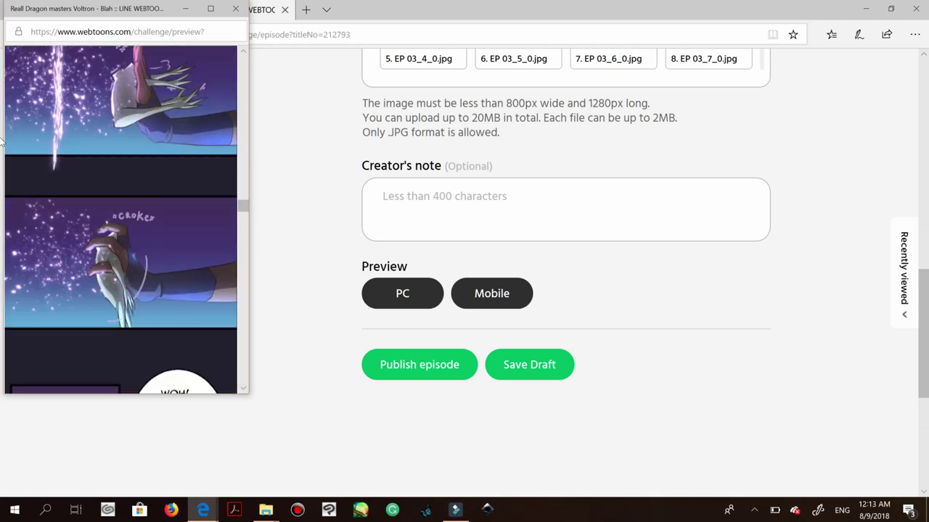
scroll(2, 142, down, 8)
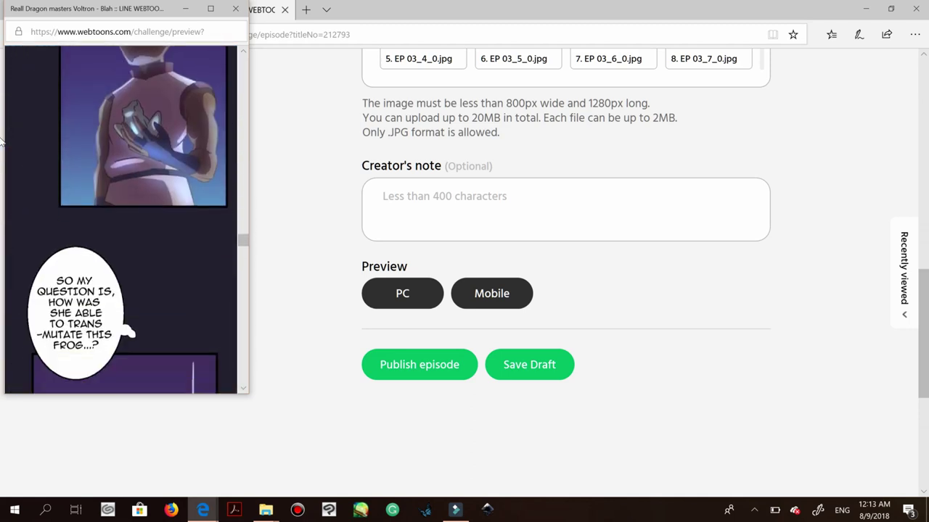
scroll(2, 142, down, 8)
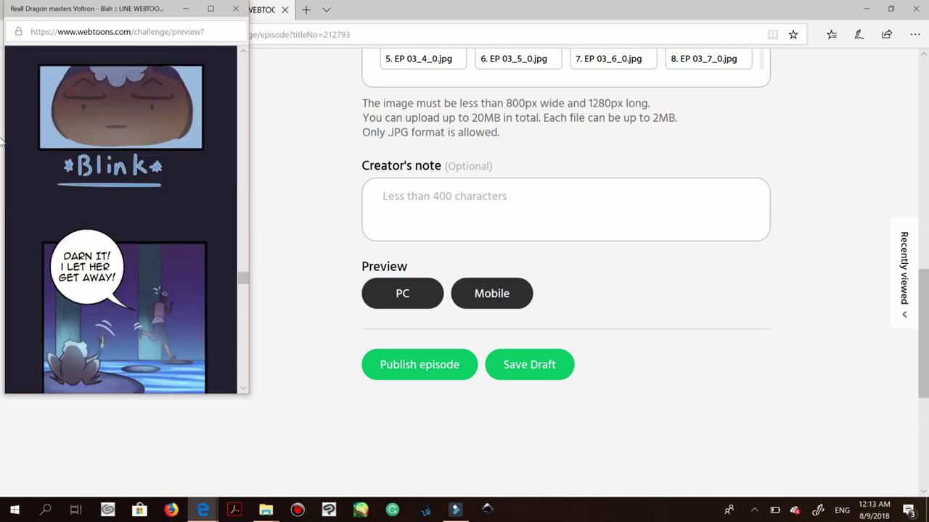
scroll(2, 141, down, 8)
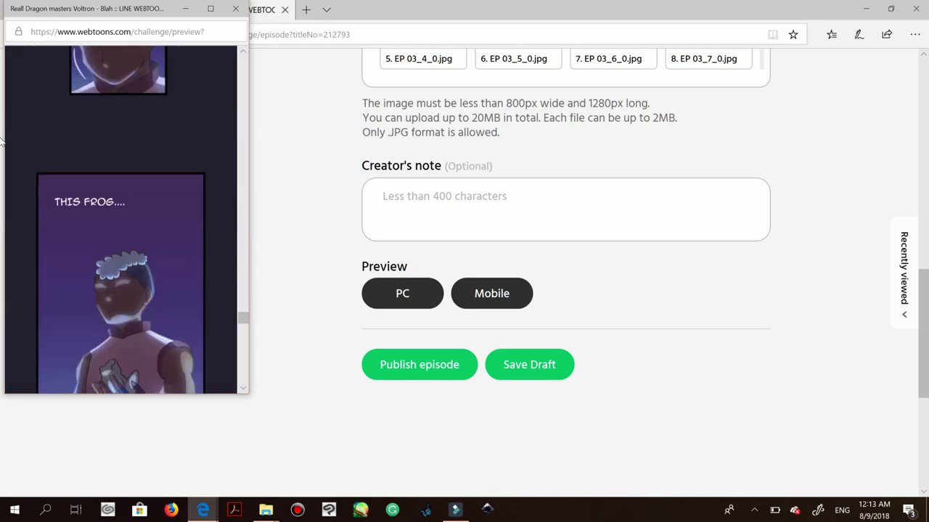
scroll(1, 141, down, 6)
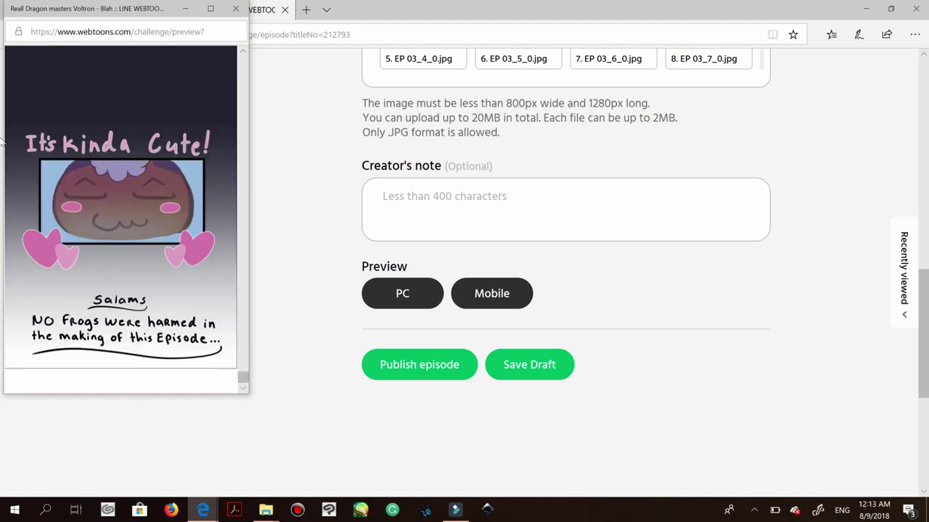
click(235, 8)
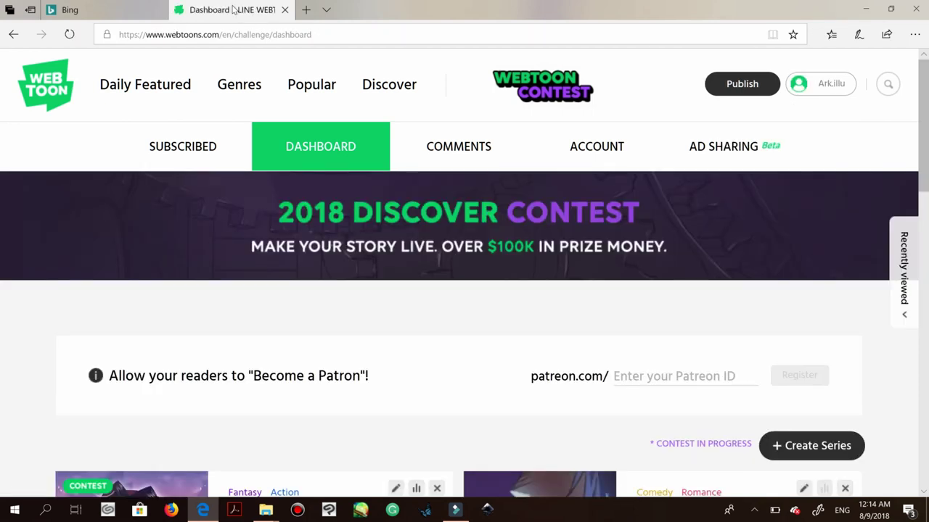
Go to the Dragon Masters' Vault series page from the dashboard's series cards
scroll(233, 10, down, 4)
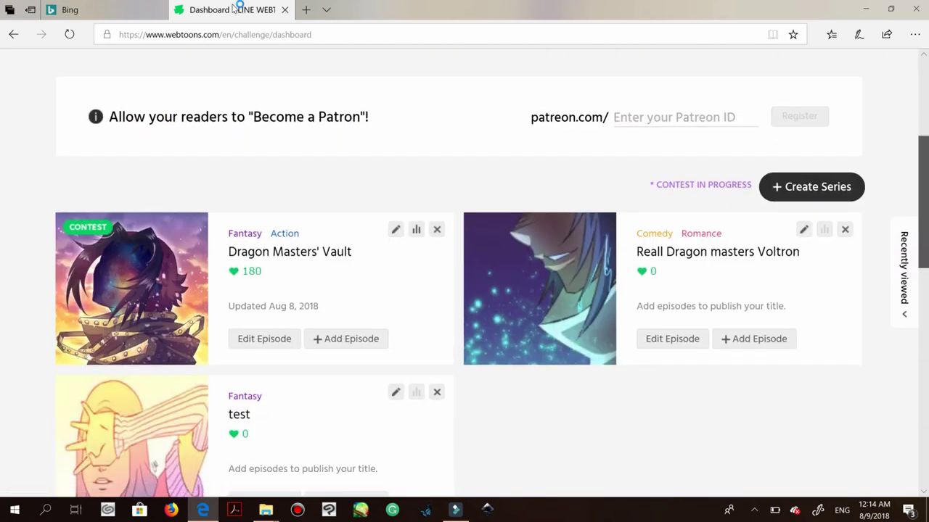
click(138, 274)
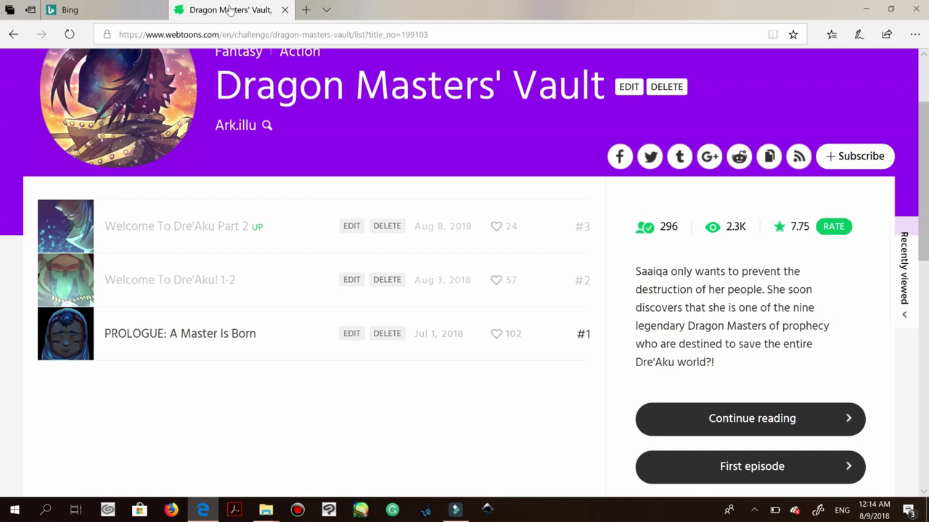
scroll(230, 10, up, 1)
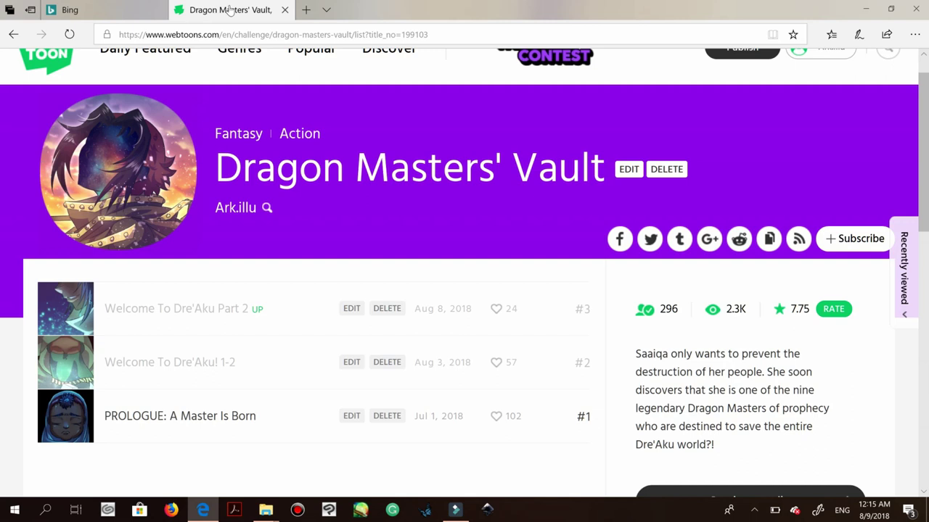
key(Up)
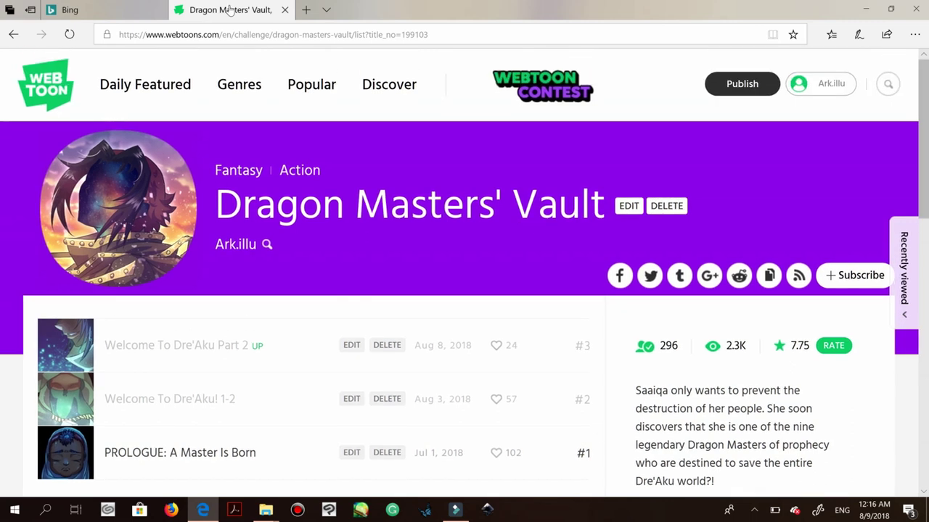
click(754, 510)
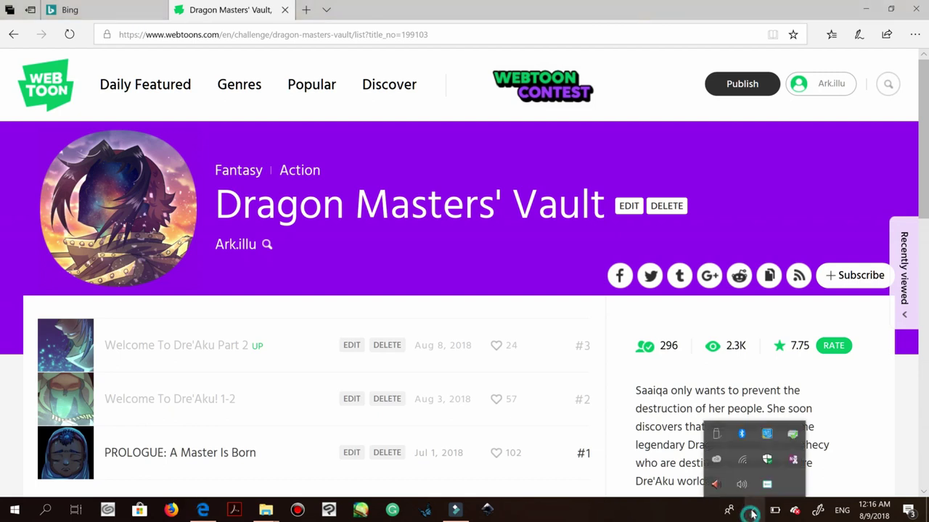
right_click(767, 485)
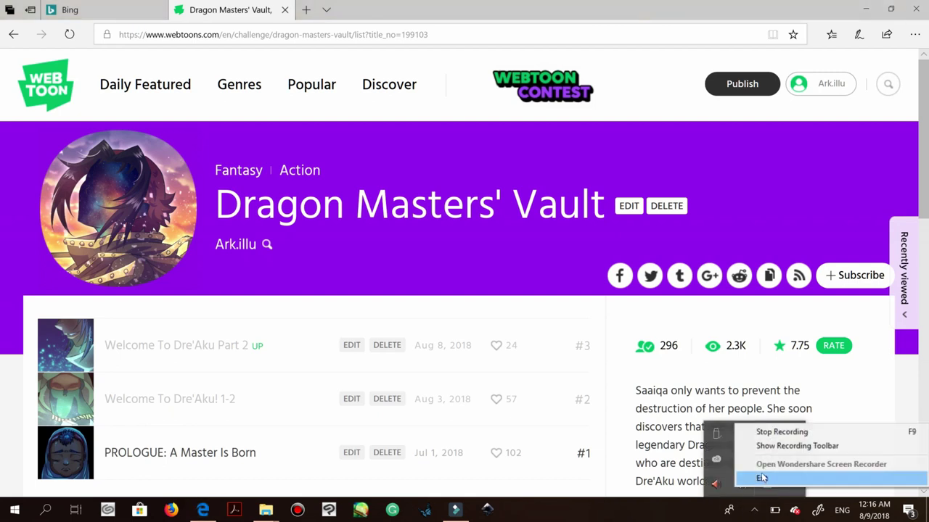